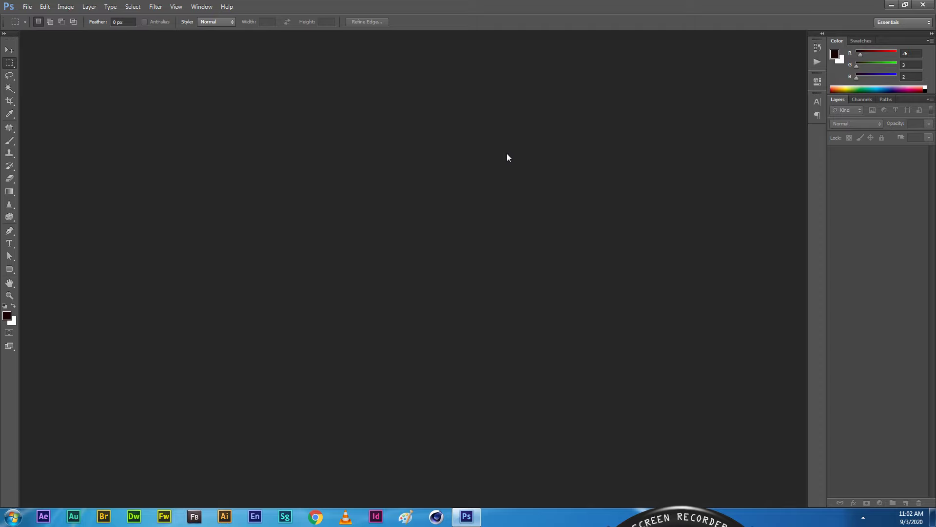
Step: Create a new 1920 × 1080 px RGB document at 72 ppi with a white background
{"action": "key", "text": "ctrl+n"}
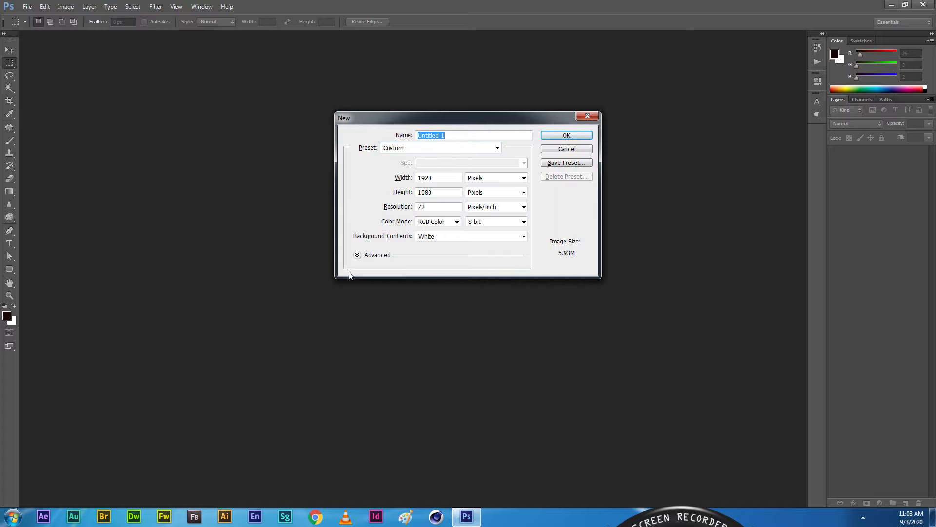
{"action": "double_click", "coordinate": [435, 195]}
{"action": "left_click", "coordinate": [480, 192]}
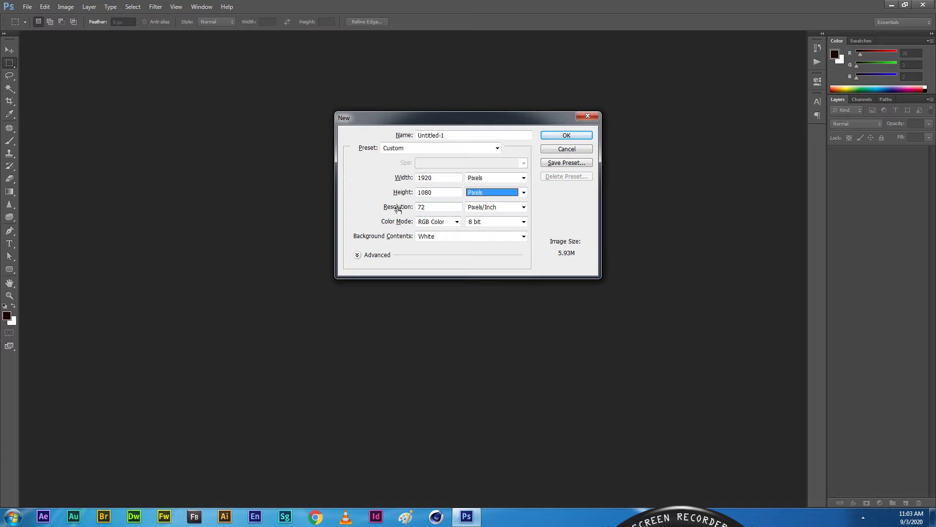
{"action": "left_click", "coordinate": [443, 229]}
{"action": "left_click", "coordinate": [443, 229]}
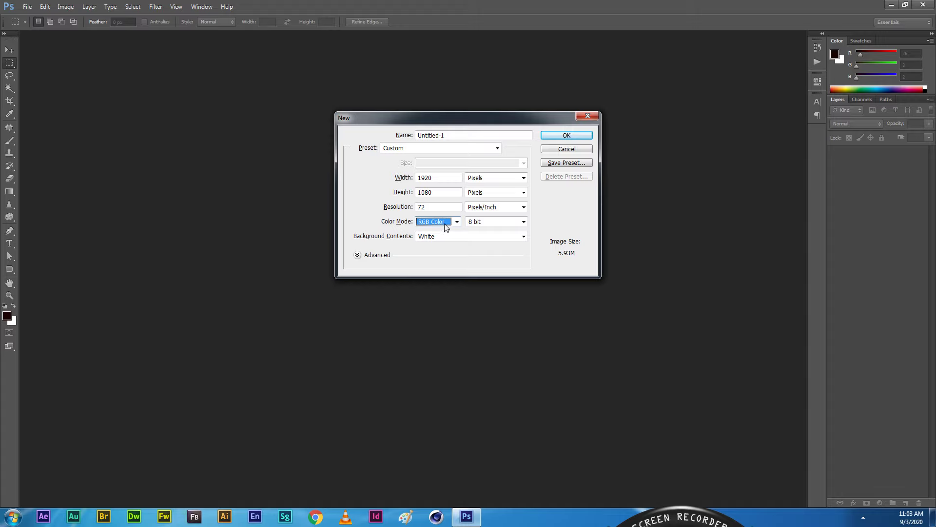
{"action": "key", "text": "shift+Tab"}
{"action": "key", "text": "shift+Tab"}
{"action": "key", "text": "shift+Tab"}
{"action": "left_click", "coordinate": [442, 227]}
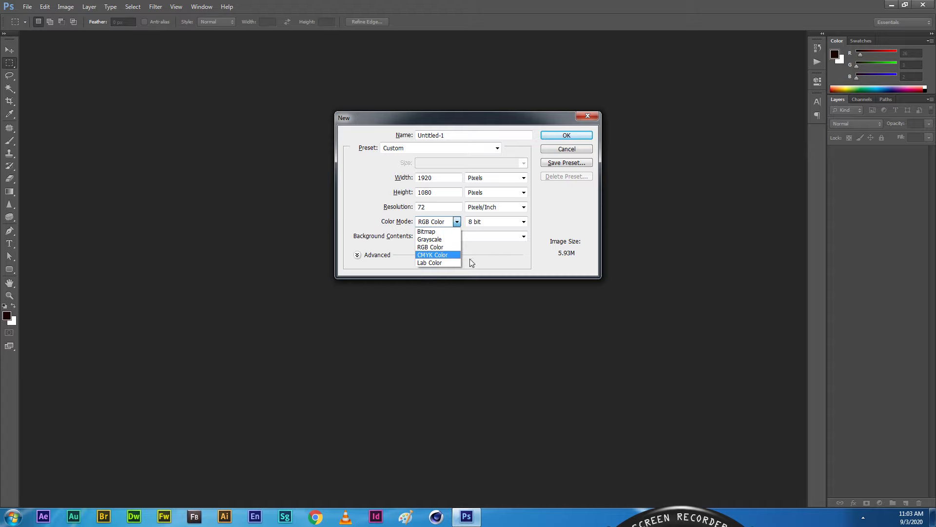
{"action": "left_click", "coordinate": [496, 251]}
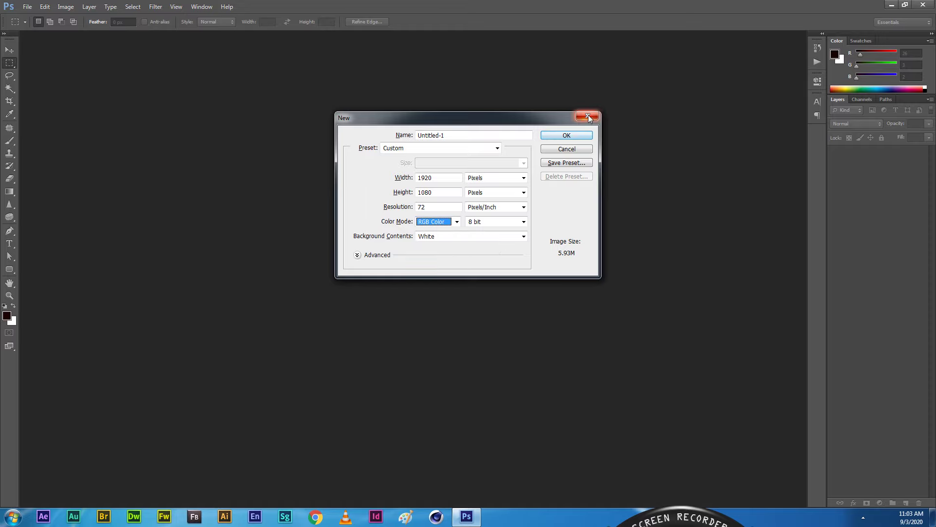
{"action": "left_click", "coordinate": [567, 137]}
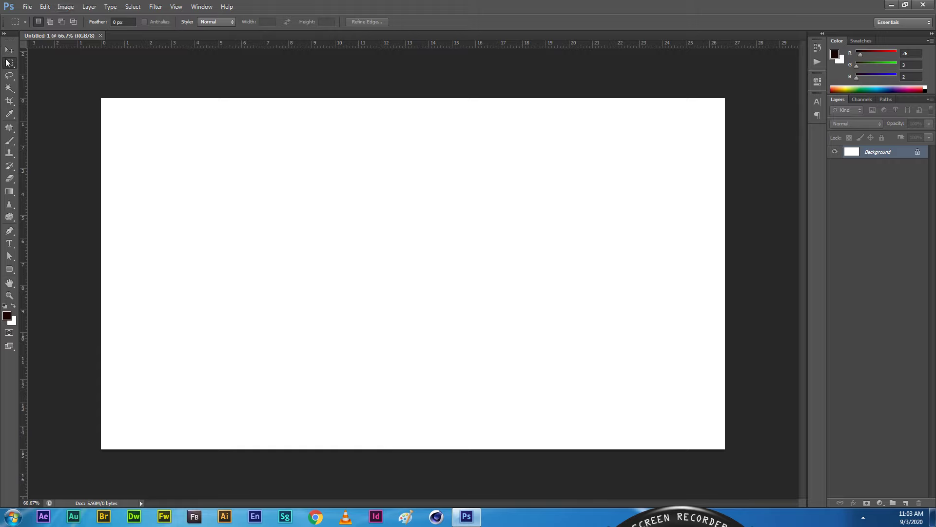
{"action": "left_click", "coordinate": [7, 52]}
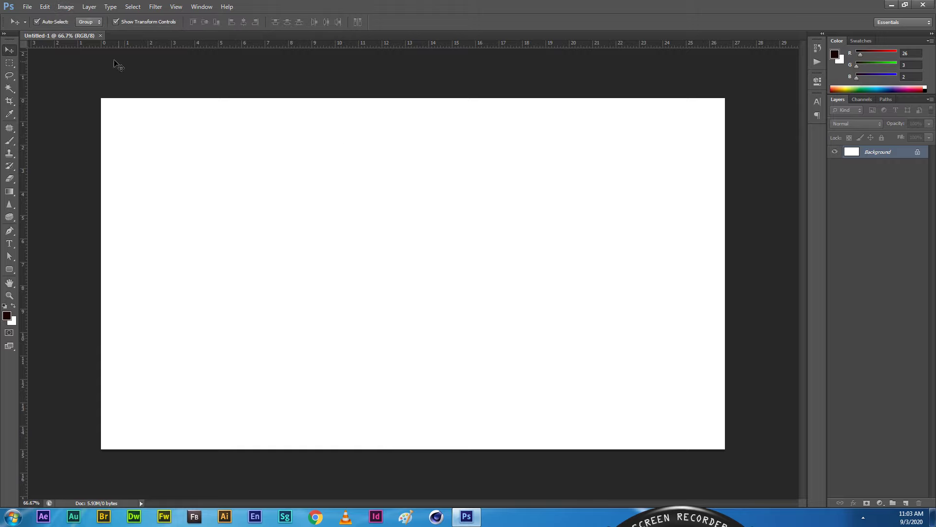
Step: Float the Untitled-1 document in its own window and reposition it
{"action": "mouse_move", "coordinate": [71, 38]}
{"action": "left_mouse_down"}
{"action": "mouse_move", "coordinate": [78, 50]}
{"action": "mouse_move", "coordinate": [114, 61]}
{"action": "left_mouse_up"}
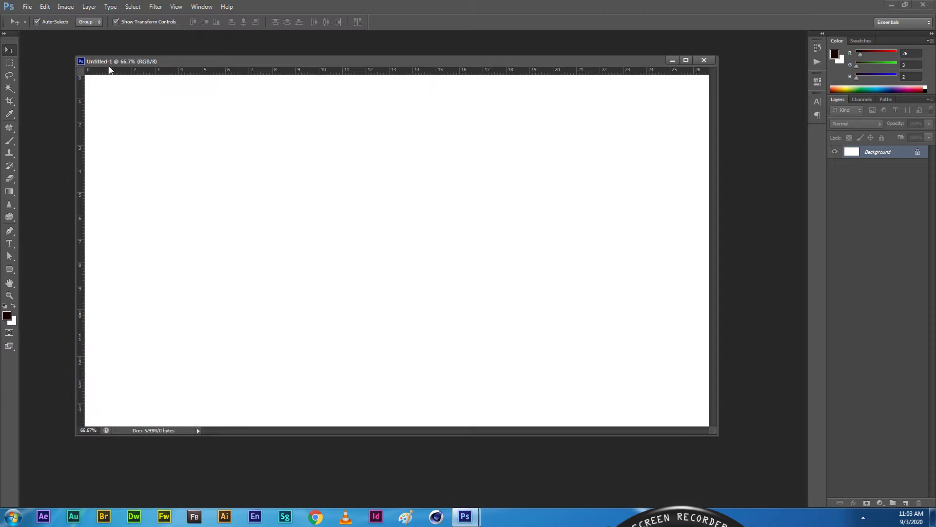
{"action": "left_click_drag", "start_coordinate": [195, 62], "coordinate": [162, 65]}
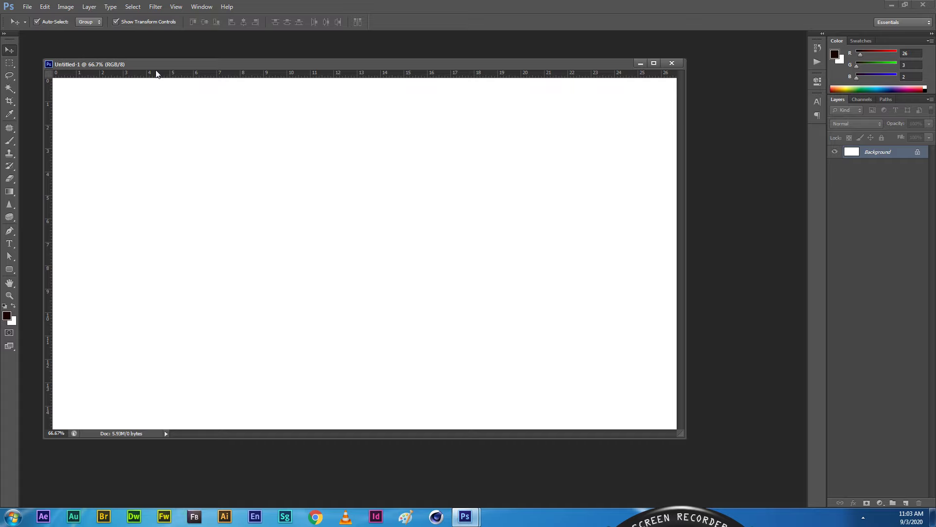
Step: Open the Image Size dialog from the document title bar's context menu
{"action": "right_click", "coordinate": [156, 67]}
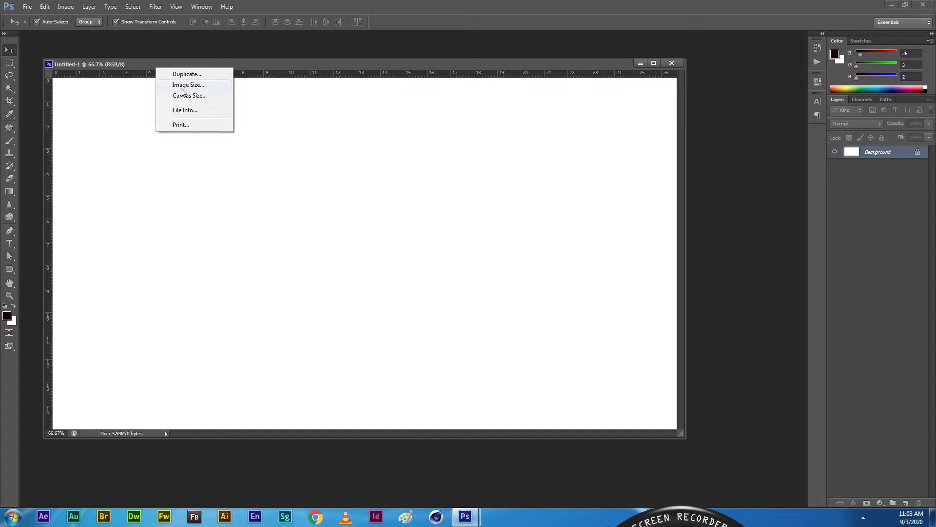
{"action": "left_click", "coordinate": [146, 64]}
{"action": "right_click", "coordinate": [146, 64]}
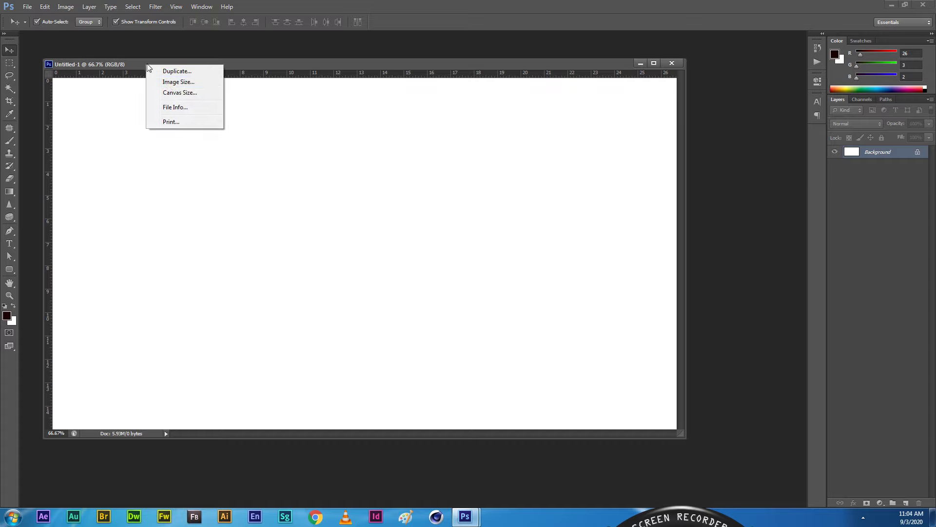
{"action": "left_click", "coordinate": [189, 83]}
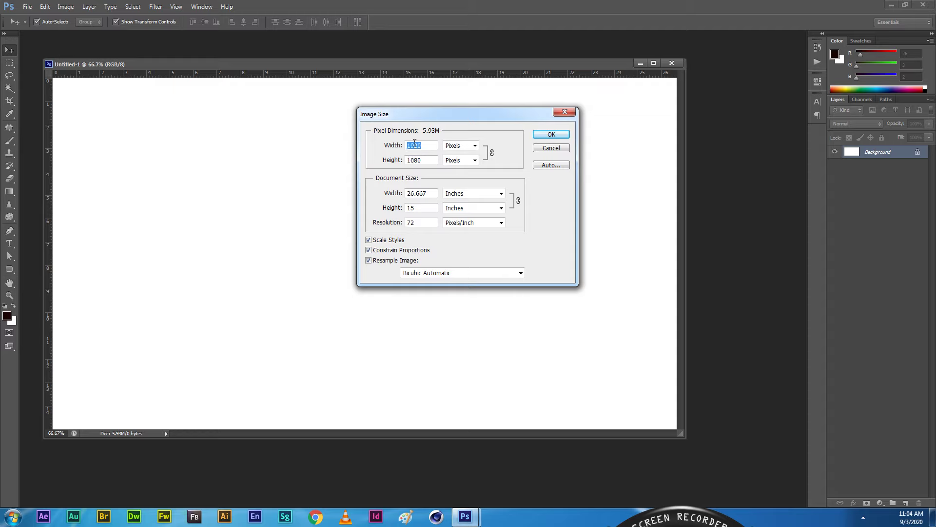
Step: Trial several Width values, dismiss the out-of-range warning, and settle on 333 pixels
{"action": "type", "text": "346"}
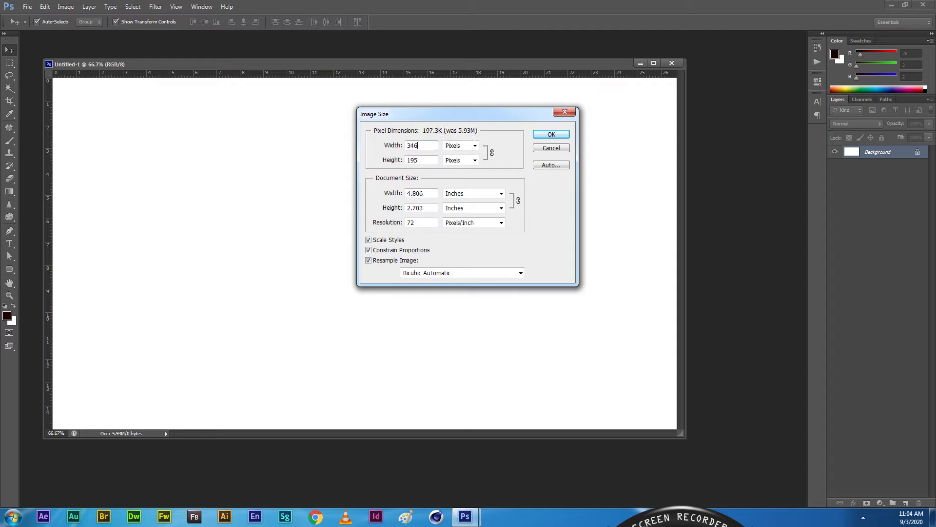
{"action": "type", "text": "443"}
{"action": "double_click", "coordinate": [421, 145]}
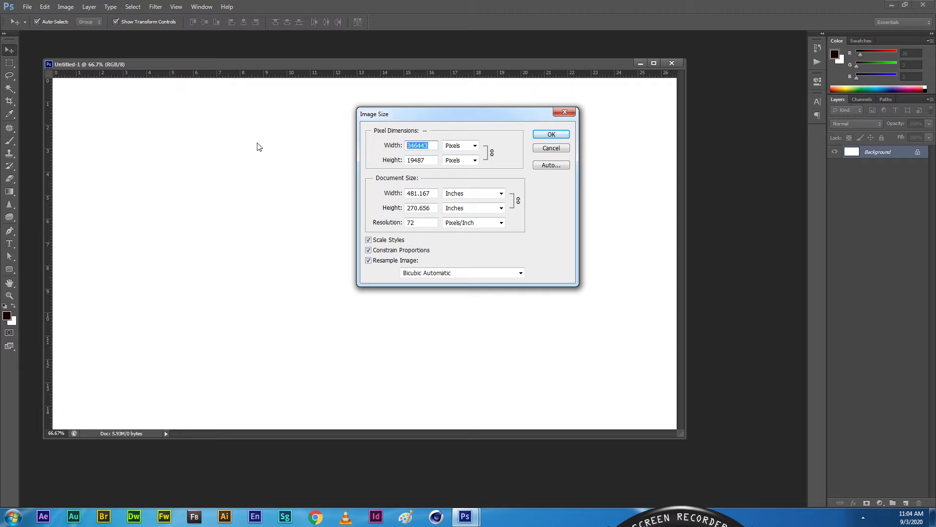
{"action": "type", "text": "444444"}
{"action": "double_click", "coordinate": [433, 146]}
{"action": "key", "text": "Return"}
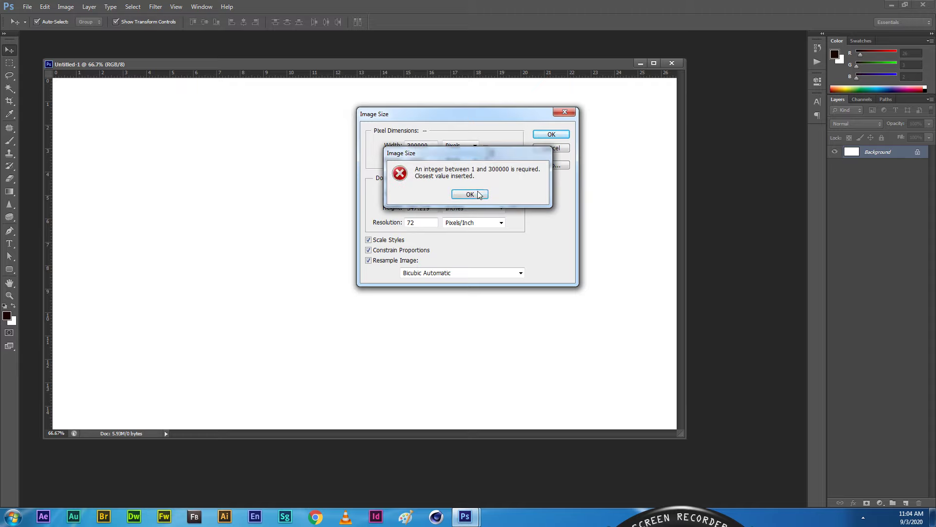
{"action": "left_click", "coordinate": [469, 192]}
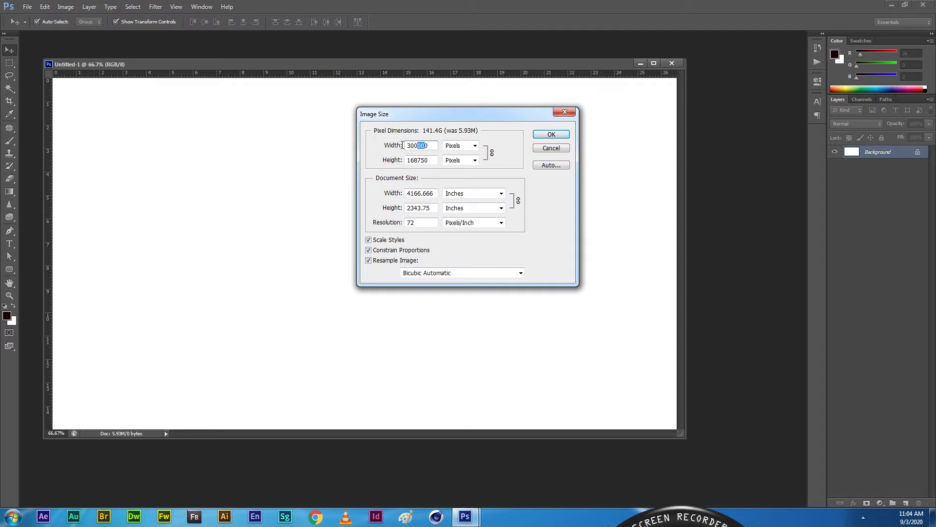
{"action": "type", "text": "3"}
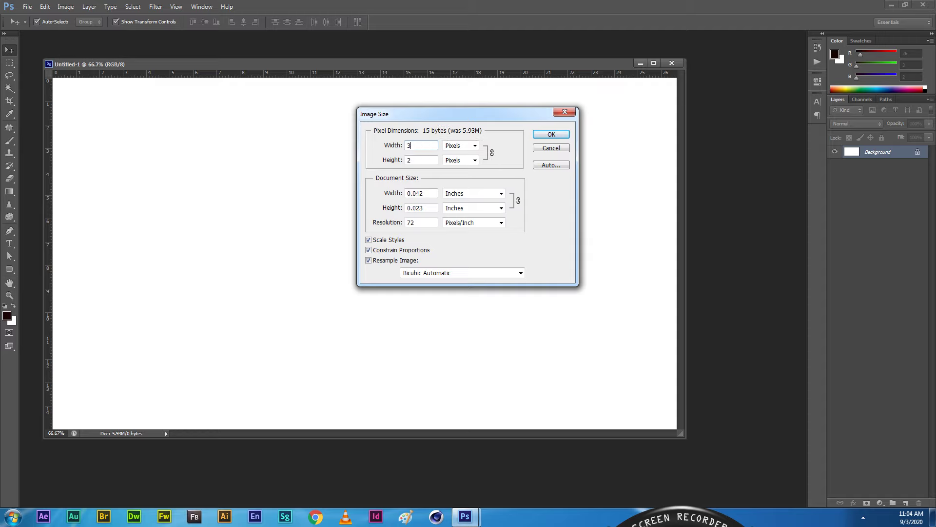
{"action": "type", "text": "33"}
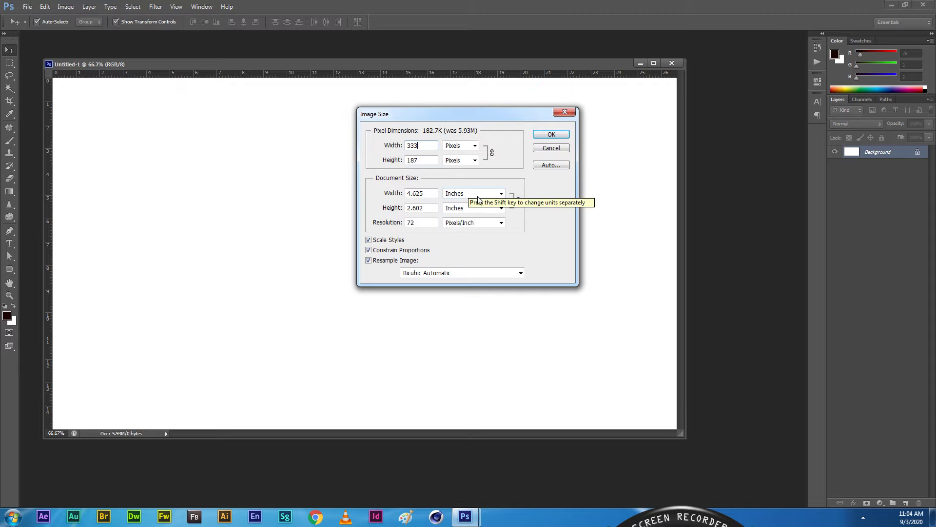
{"action": "left_click", "coordinate": [388, 148]}
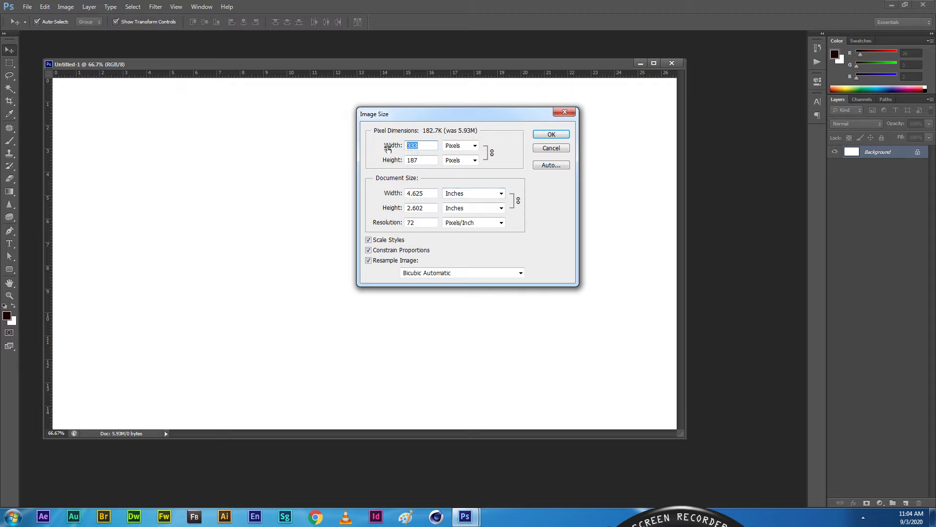
Step: Turn off Scale Styles, toggle Resample Image, and keep inches as the width unit
{"action": "left_click", "coordinate": [368, 240]}
{"action": "left_click", "coordinate": [370, 261]}
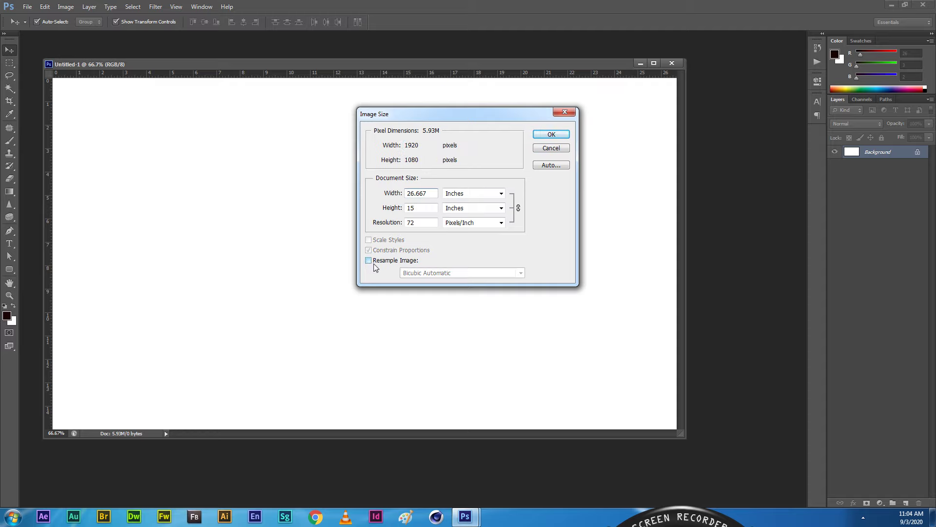
{"action": "left_click", "coordinate": [399, 194]}
{"action": "left_click", "coordinate": [495, 194]}
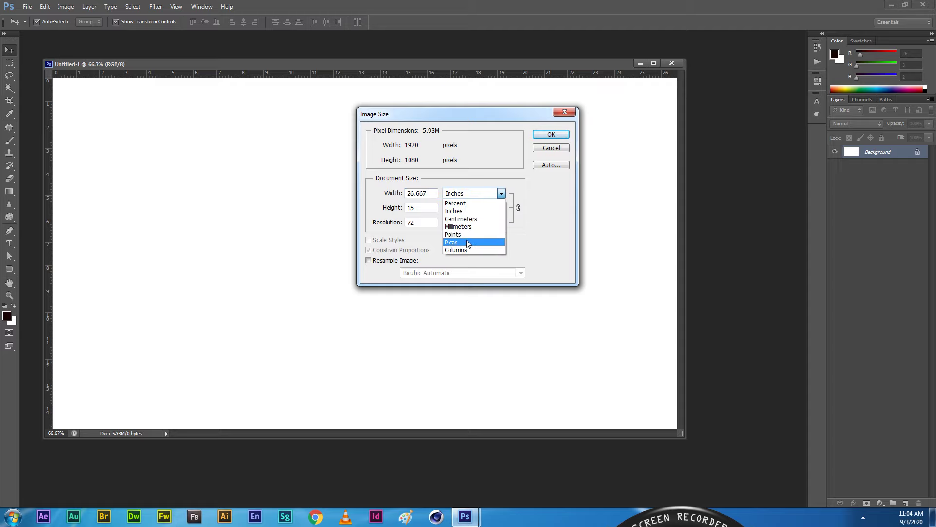
{"action": "left_click", "coordinate": [530, 244]}
{"action": "left_click", "coordinate": [370, 260]}
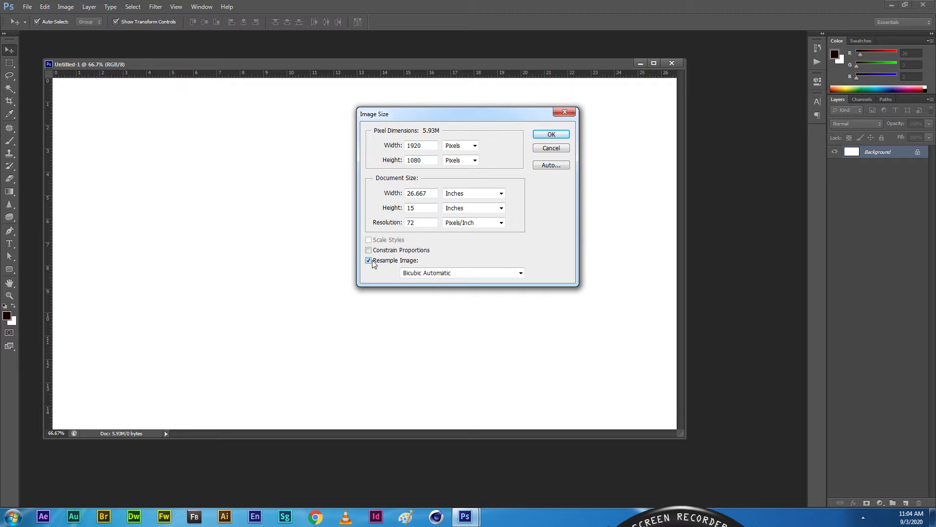
Step: Restore the width to 1920 pixels and close Image Size with OK
{"action": "double_click", "coordinate": [418, 145]}
{"action": "type", "text": "33333"}
{"action": "key", "text": "Tab"}
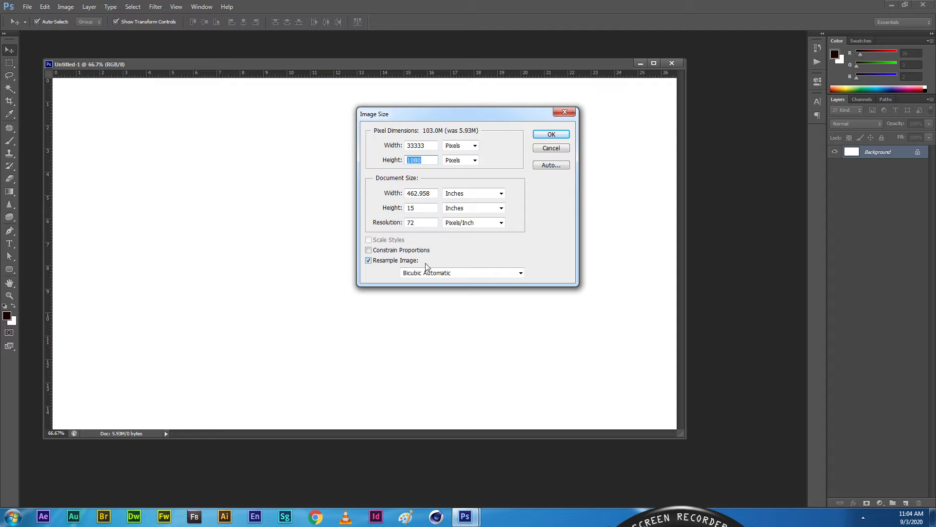
{"action": "key", "text": "shift+Tab"}
{"action": "type", "text": "1920"}
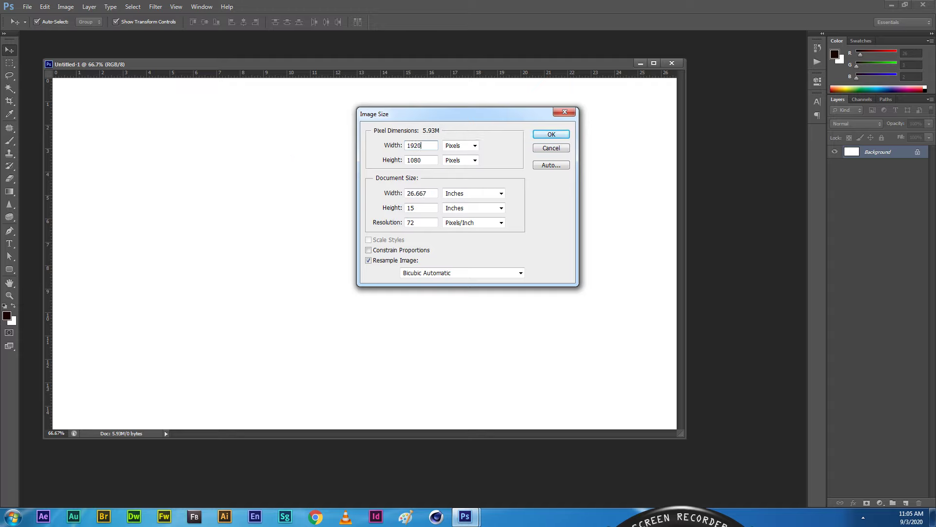
{"action": "left_click", "coordinate": [556, 139]}
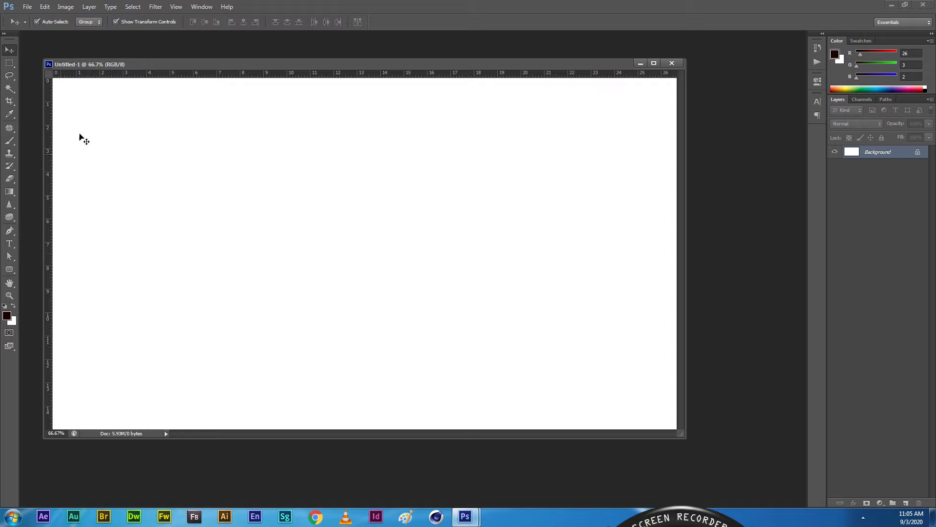
Step: Open the creative education logo copy file
{"action": "mouse_move", "coordinate": [128, 69]}
{"action": "left_mouse_down"}
{"action": "mouse_move", "coordinate": [144, 68]}
{"action": "mouse_move", "coordinate": [136, 73]}
{"action": "left_mouse_up"}
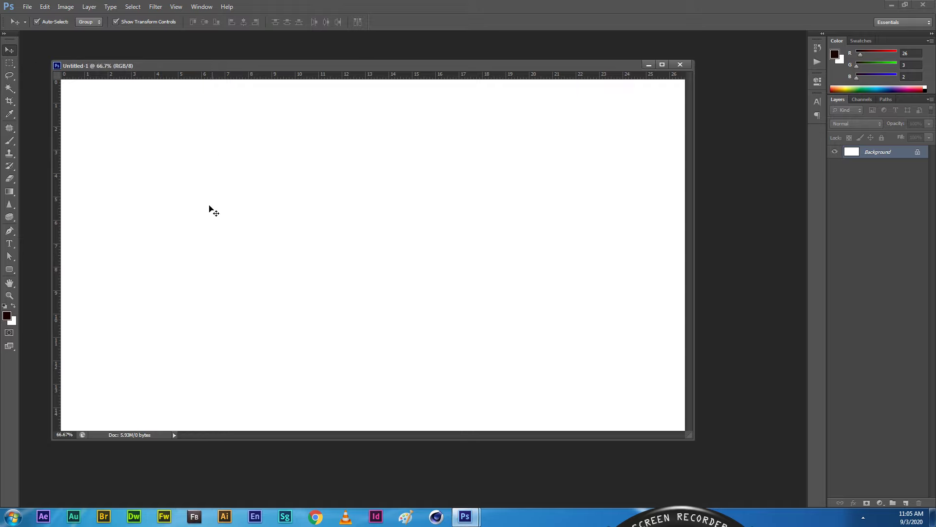
{"action": "double_click", "coordinate": [117, 48]}
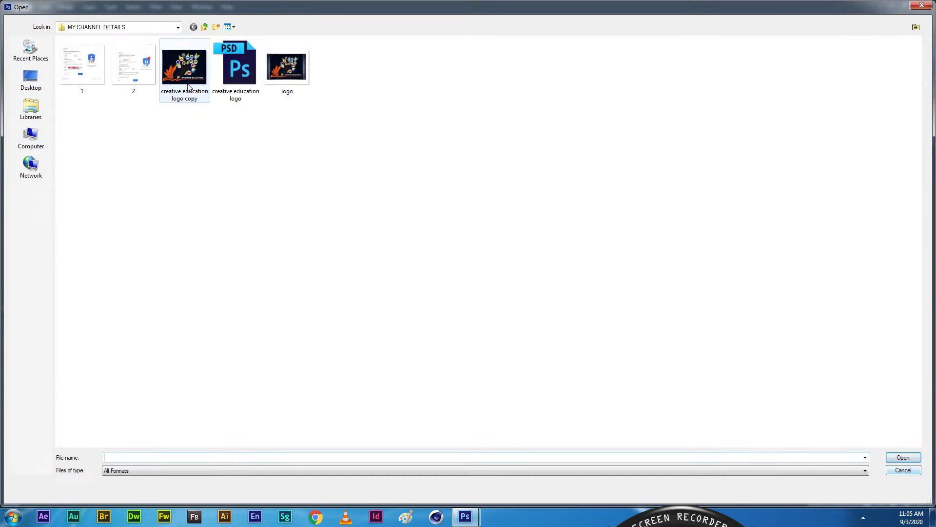
{"action": "left_click", "coordinate": [185, 68]}
{"action": "left_click", "coordinate": [903, 457]}
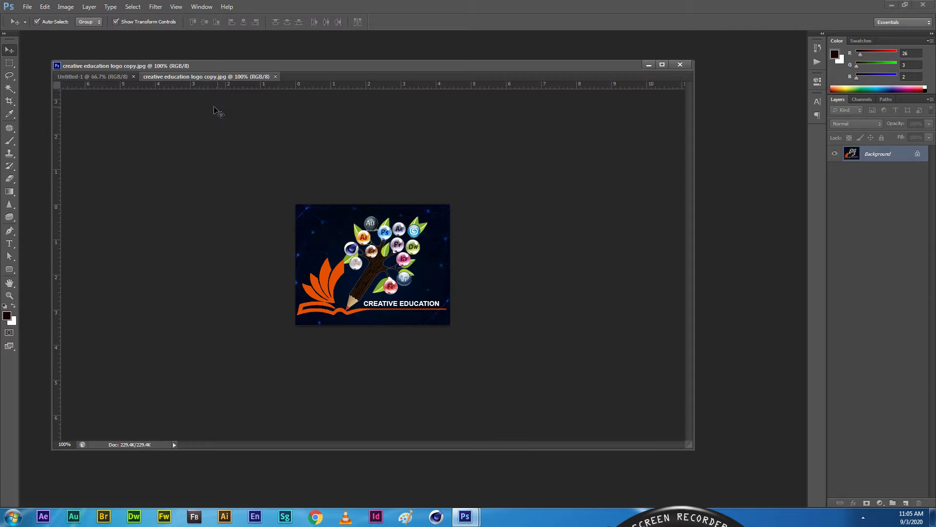
Step: Drag the logo into Untitled-1 as Layer 1 and close the logo file
{"action": "mouse_move", "coordinate": [205, 78]}
{"action": "left_mouse_down"}
{"action": "mouse_move", "coordinate": [382, 170]}
{"action": "mouse_move", "coordinate": [383, 162]}
{"action": "left_mouse_up"}
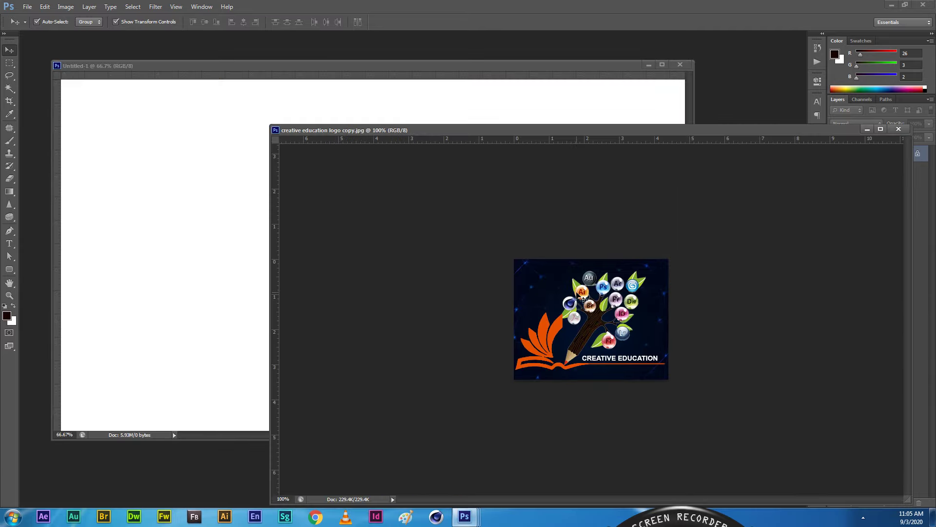
{"action": "mouse_move", "coordinate": [410, 221]}
{"action": "left_mouse_down"}
{"action": "mouse_move", "coordinate": [179, 165]}
{"action": "mouse_move", "coordinate": [172, 134]}
{"action": "mouse_move", "coordinate": [132, 118]}
{"action": "mouse_move", "coordinate": [155, 141]}
{"action": "mouse_move", "coordinate": [131, 133]}
{"action": "mouse_move", "coordinate": [195, 162]}
{"action": "mouse_move", "coordinate": [192, 237]}
{"action": "mouse_move", "coordinate": [193, 187]}
{"action": "mouse_move", "coordinate": [319, 188]}
{"action": "left_mouse_up"}
{"action": "left_click", "coordinate": [899, 128]}
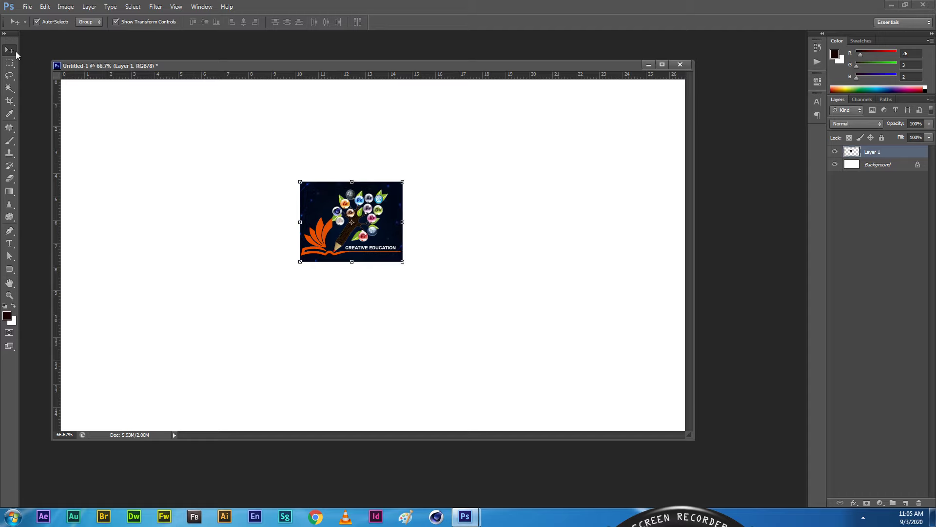
Step: With Auto-Select off, nudge the logo slightly right and down, then re-enable Auto-Select
{"action": "left_click", "coordinate": [39, 24]}
{"action": "left_click_drag", "start_coordinate": [140, 271], "coordinate": [142, 274]}
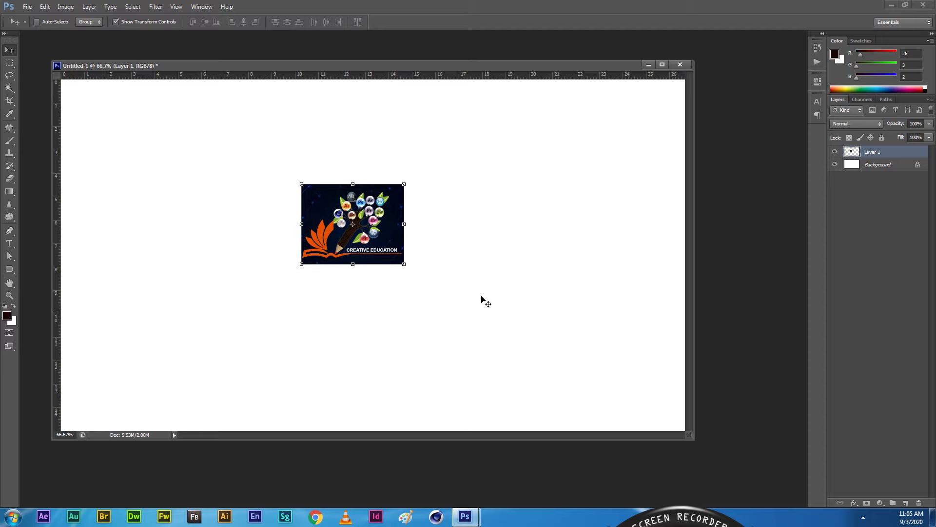
{"action": "left_click", "coordinate": [61, 24]}
{"action": "left_click", "coordinate": [230, 210]}
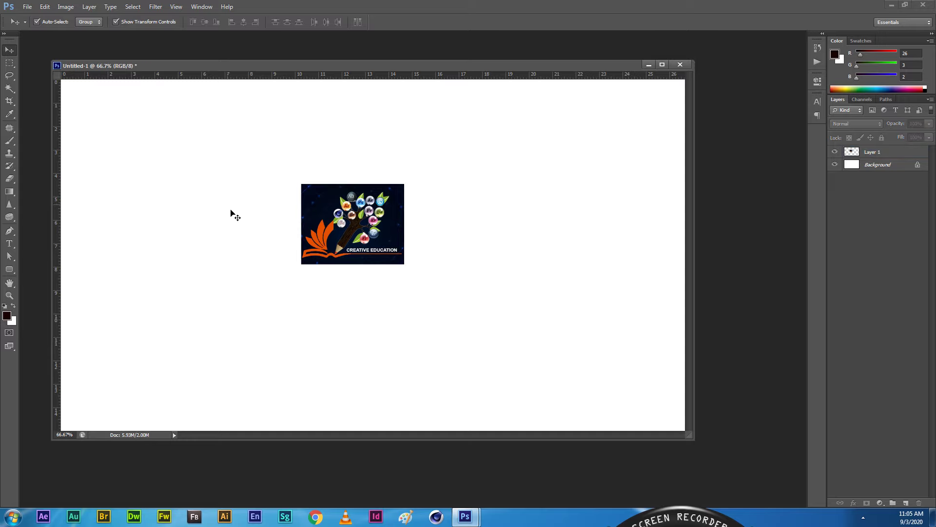
Step: Convert the Background into Layer 0 and select the logo's Layer 1
{"action": "double_click", "coordinate": [907, 164]}
{"action": "left_click", "coordinate": [559, 168]}
{"action": "left_click", "coordinate": [339, 207]}
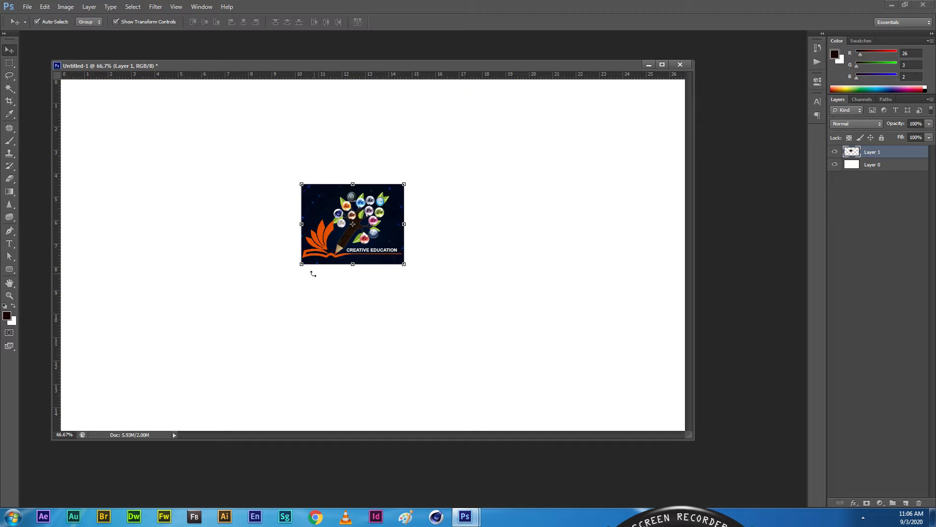
Step: Enlarge the logo about threefold with a corner handle, then restart Free Transform (Ctrl+T)
{"action": "left_click", "coordinate": [116, 21]}
{"action": "left_click", "coordinate": [115, 22]}
{"action": "left_click", "coordinate": [115, 21]}
{"action": "left_click_drag", "start_coordinate": [404, 264], "coordinate": [517, 348]}
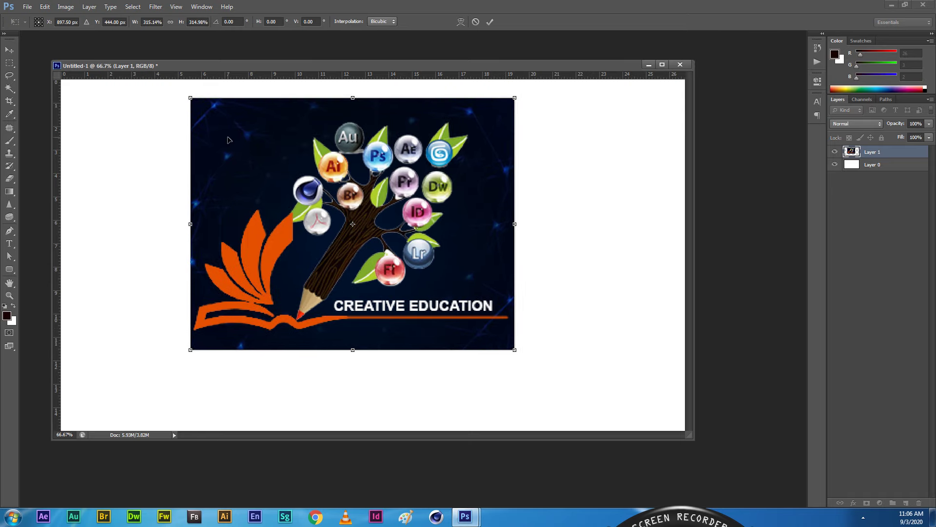
{"action": "key", "text": "Return"}
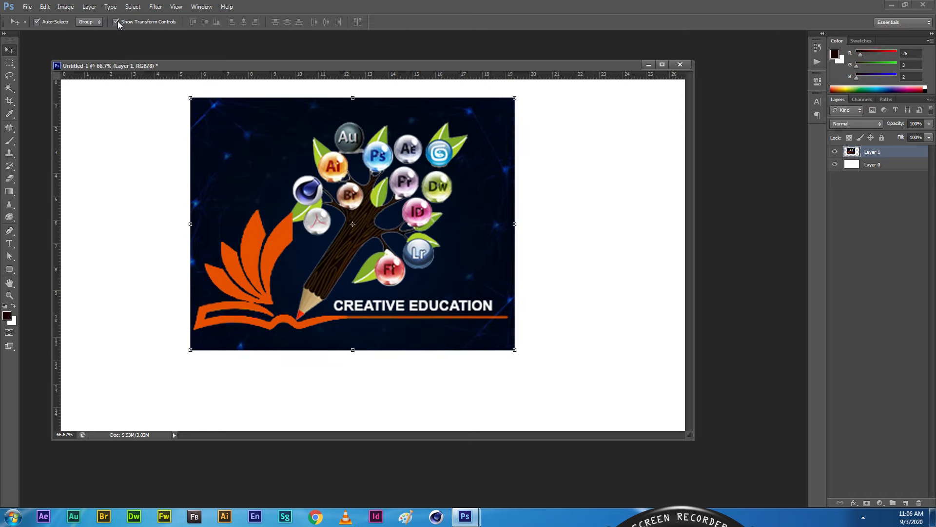
{"action": "left_click", "coordinate": [118, 22]}
{"action": "left_click", "coordinate": [515, 98]}
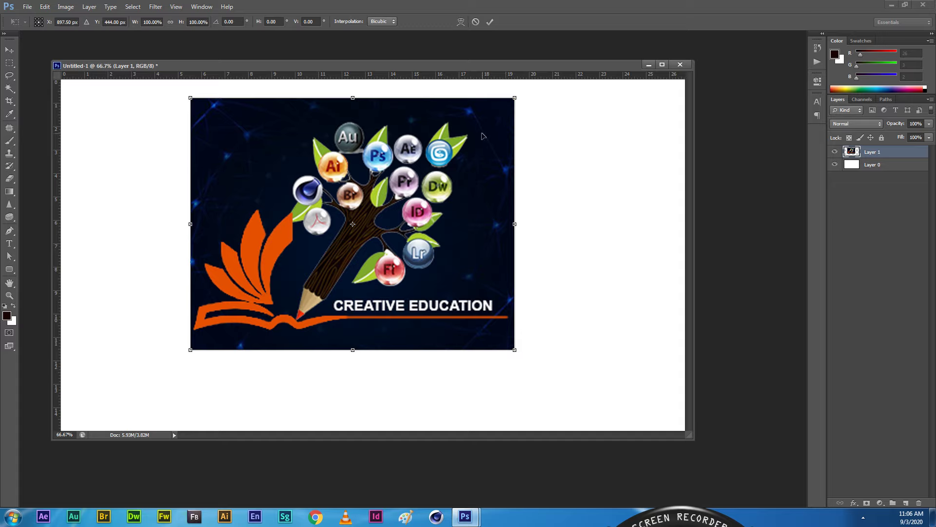
{"action": "left_click", "coordinate": [490, 22]}
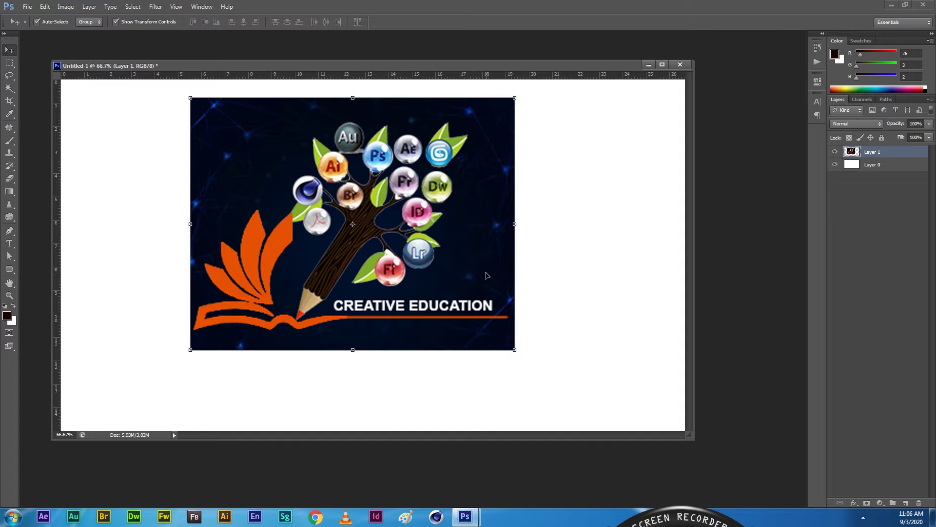
{"action": "key", "text": "ctrl+t"}
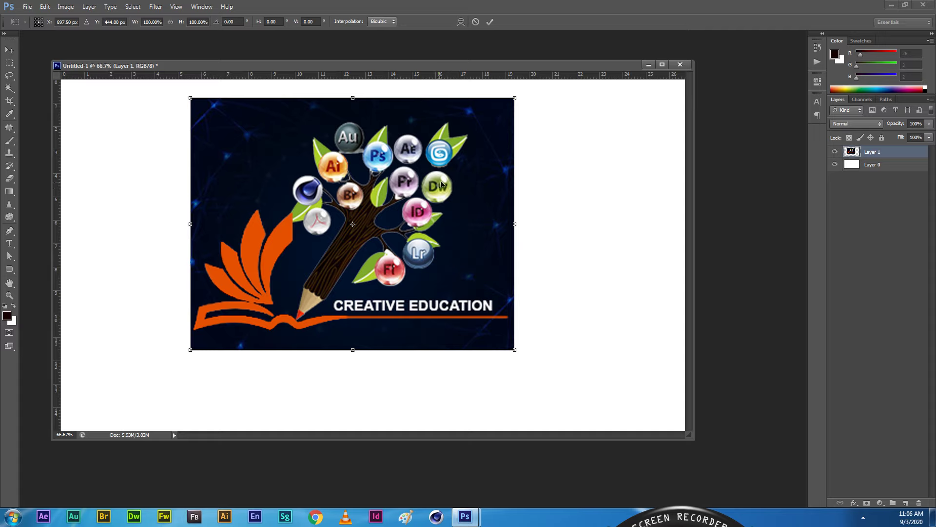
{"action": "right_click", "coordinate": [431, 156]}
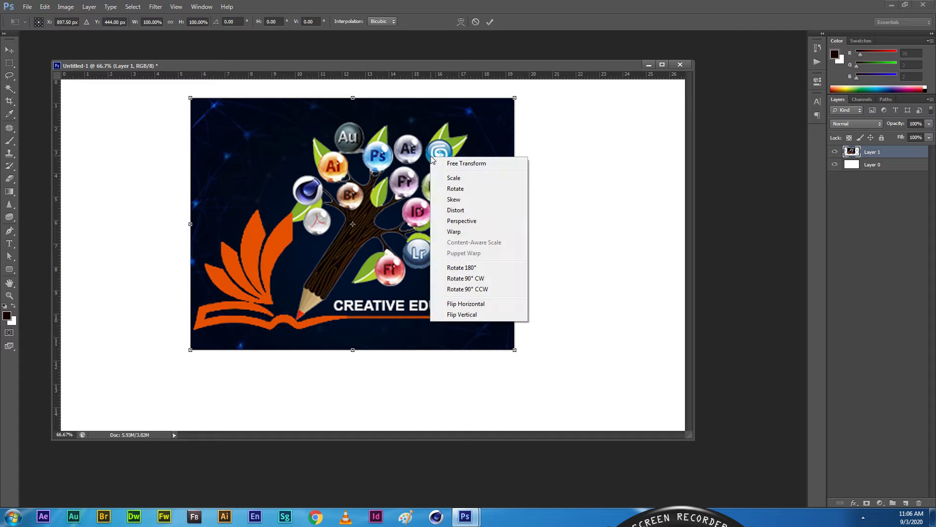
{"action": "left_click", "coordinate": [485, 303]}
{"action": "right_click", "coordinate": [408, 210]}
{"action": "left_click", "coordinate": [456, 369]}
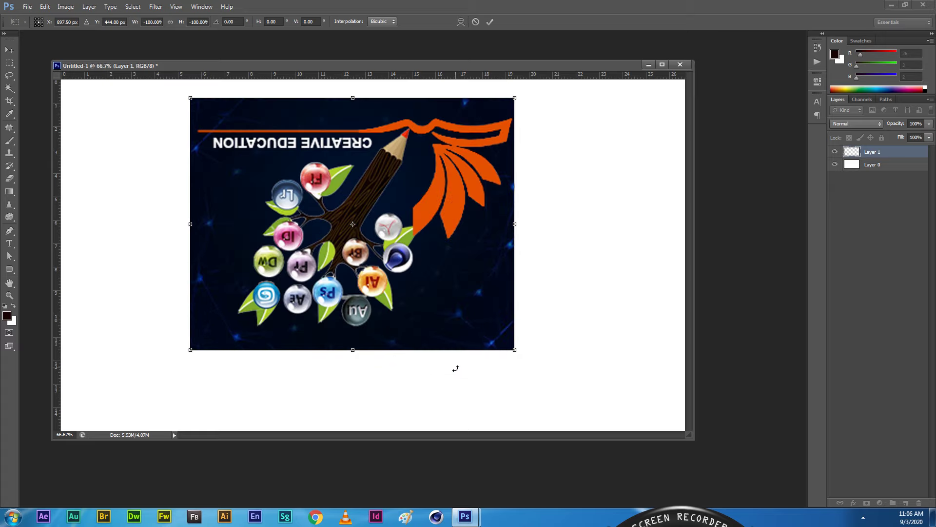
{"action": "right_click", "coordinate": [417, 203]}
{"action": "left_click", "coordinate": [481, 349]}
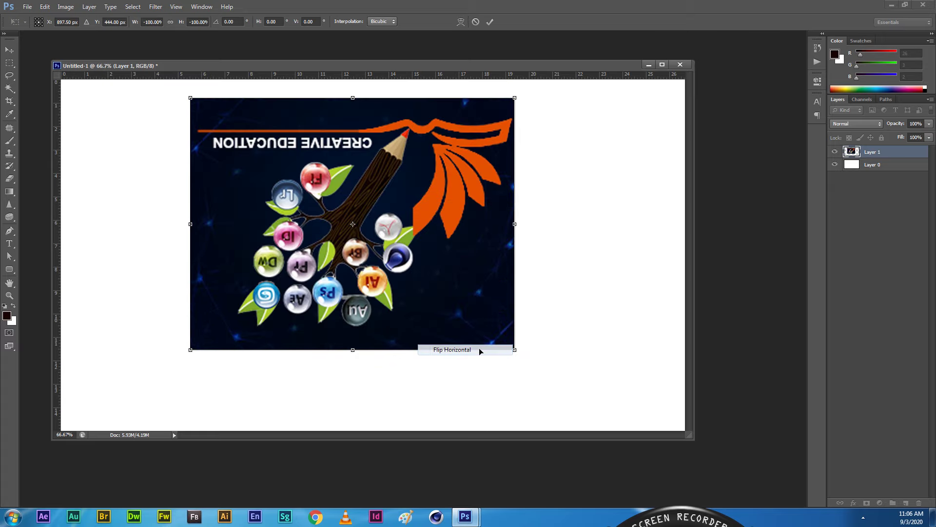
{"action": "right_click", "coordinate": [428, 227]}
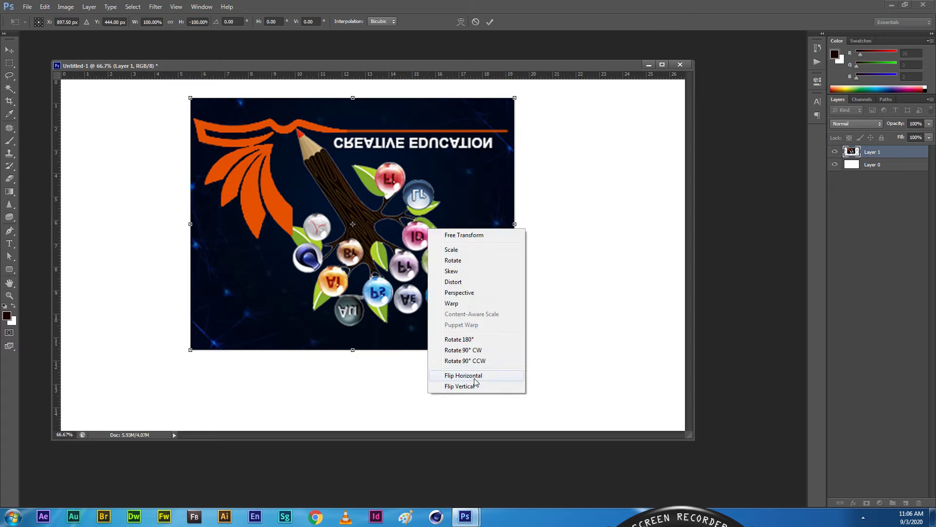
{"action": "left_click", "coordinate": [475, 376]}
{"action": "right_click", "coordinate": [442, 213]}
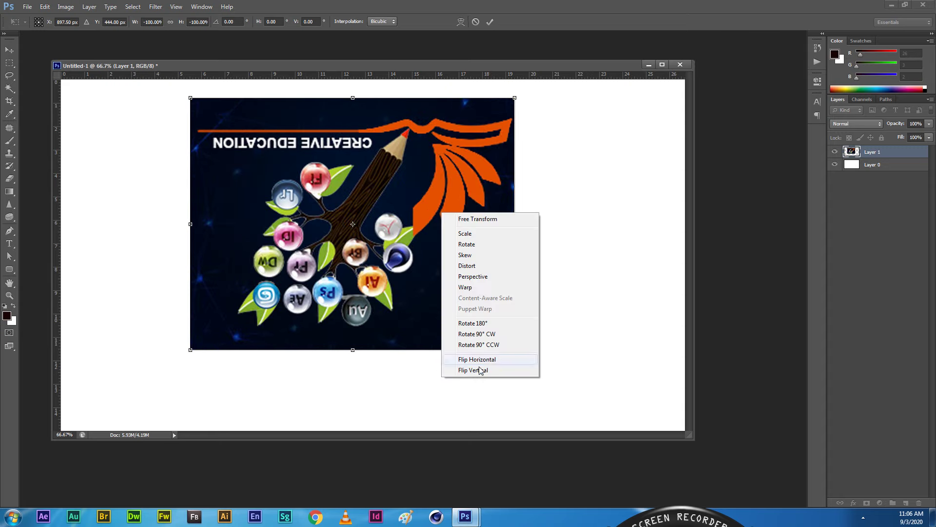
{"action": "left_click", "coordinate": [480, 358]}
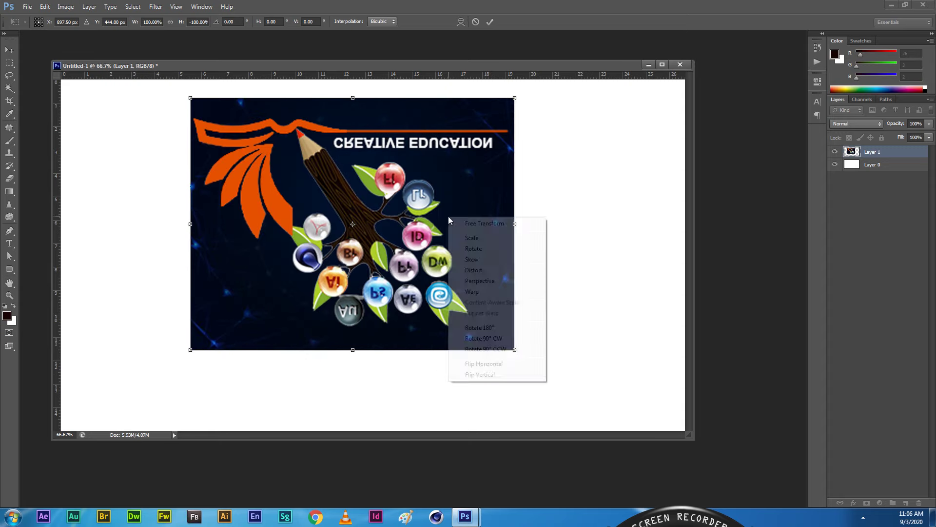
{"action": "right_click", "coordinate": [450, 218]}
{"action": "left_click", "coordinate": [497, 376]}
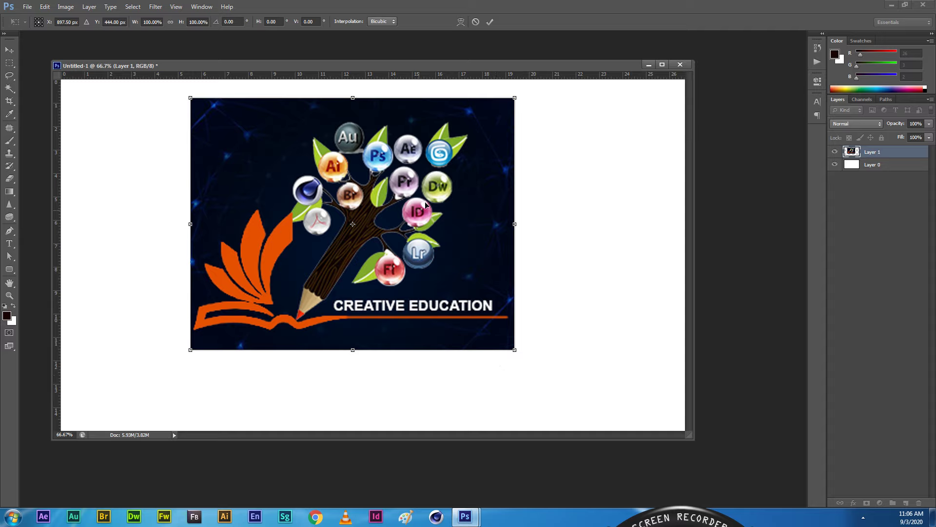
Step: Scale the logo wider and slightly shorter in Free Transform
{"action": "right_click", "coordinate": [461, 158]}
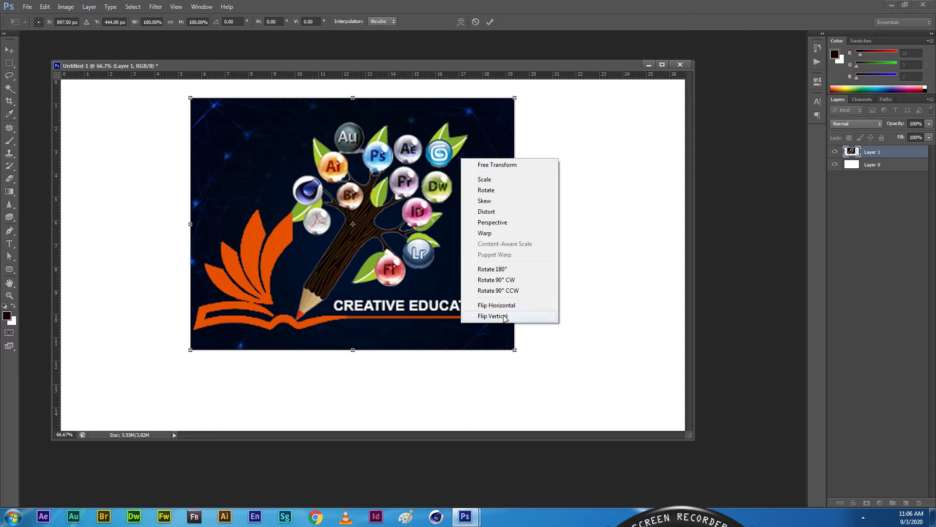
{"action": "left_click", "coordinate": [373, 266]}
{"action": "right_click", "coordinate": [483, 135]}
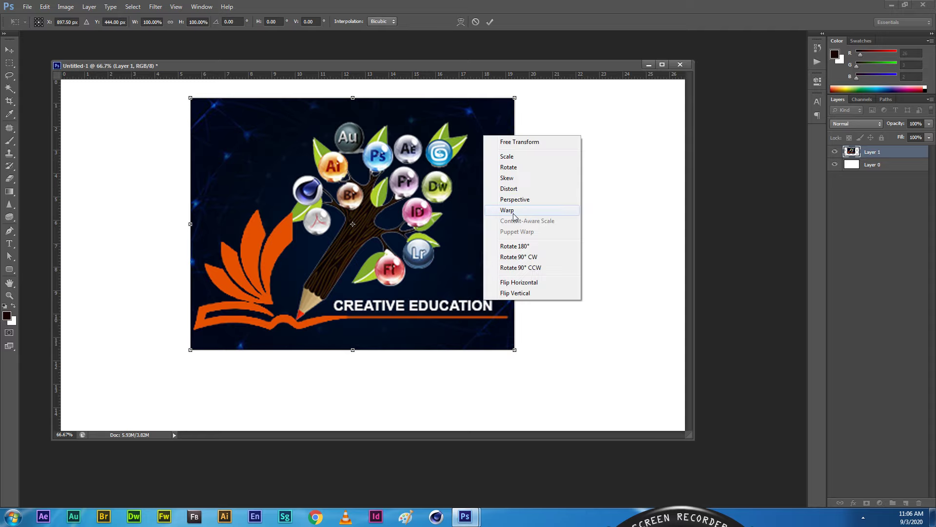
{"action": "left_click", "coordinate": [512, 157]}
{"action": "mouse_move", "coordinate": [516, 97]}
{"action": "left_mouse_down"}
{"action": "mouse_move", "coordinate": [388, 123]}
{"action": "mouse_move", "coordinate": [617, 124]}
{"action": "left_mouse_up"}
Step: Try rotating the logo, then bring it back level and apply
{"action": "right_click", "coordinate": [414, 173]}
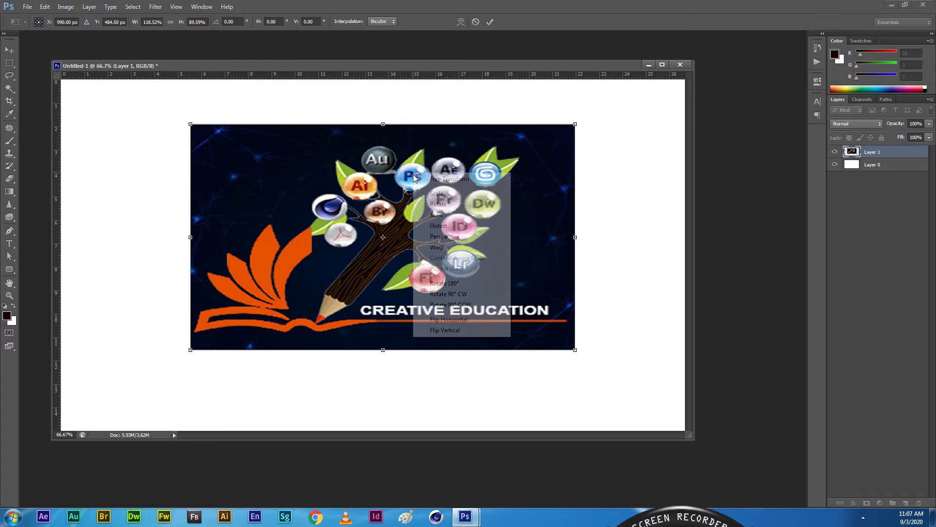
{"action": "left_click", "coordinate": [441, 206]}
{"action": "mouse_move", "coordinate": [596, 141]}
{"action": "left_mouse_down"}
{"action": "mouse_move", "coordinate": [278, 209]}
{"action": "mouse_move", "coordinate": [497, 184]}
{"action": "mouse_move", "coordinate": [490, 175]}
{"action": "left_mouse_up"}
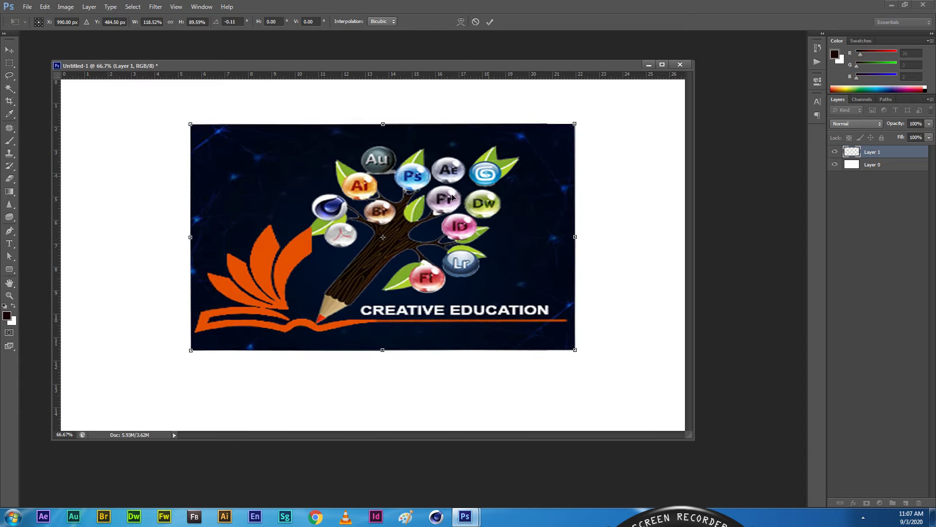
{"action": "key", "text": "Return"}
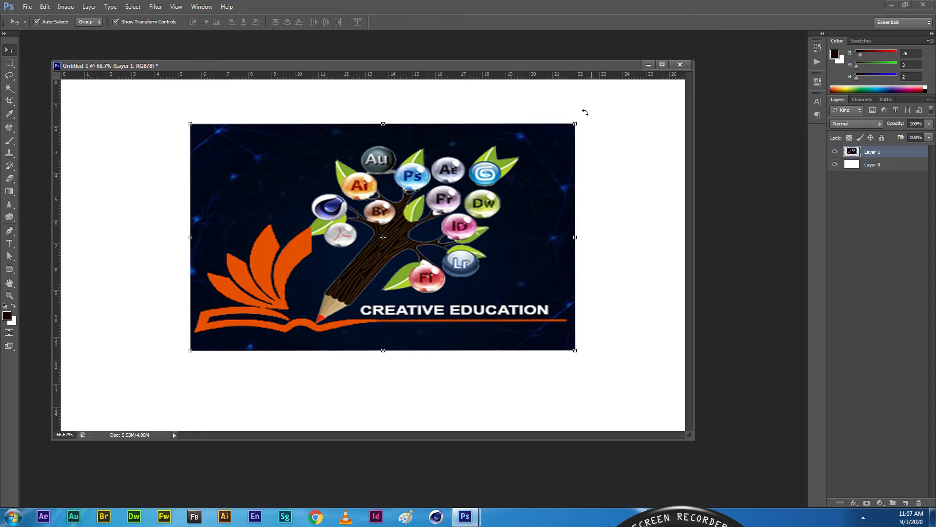
{"action": "left_click_drag", "start_coordinate": [585, 116], "coordinate": [607, 134]}
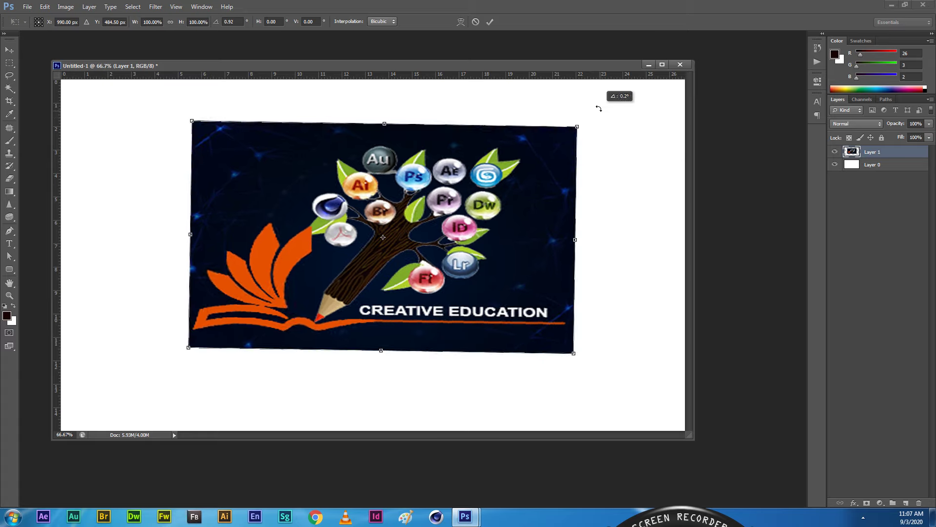
{"action": "left_click_drag", "start_coordinate": [608, 134], "coordinate": [600, 104]}
{"action": "key", "text": "Return"}
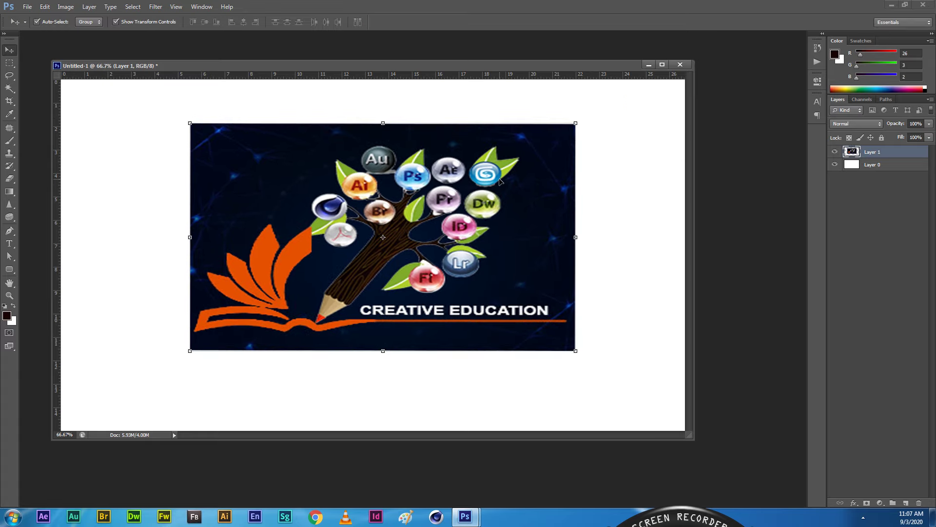
Step: Restart Free Transform on the logo and bring up its transform options
{"action": "left_click", "coordinate": [576, 124]}
{"action": "right_click", "coordinate": [587, 119]}
{"action": "key", "text": "Escape"}
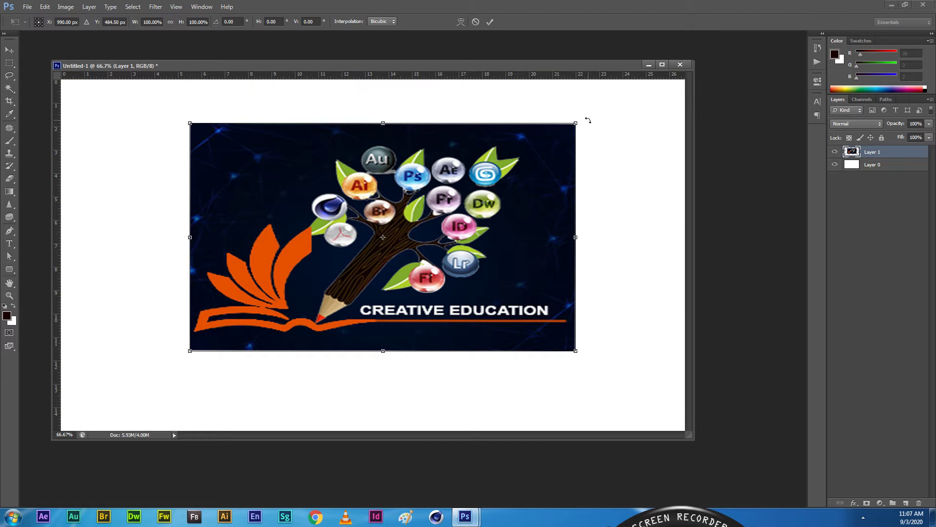
{"action": "right_click", "coordinate": [594, 111]}
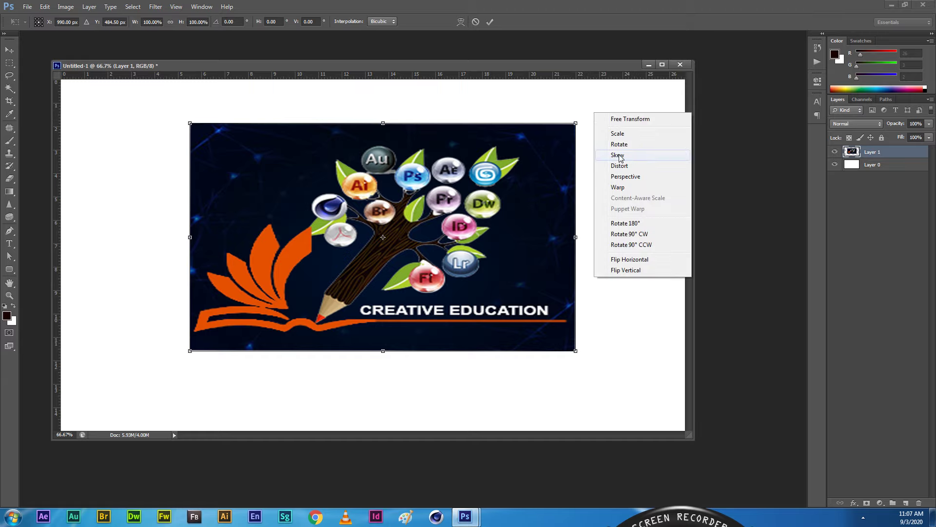
Step: Skew the logo's corners, then Distort the top-right corner down and inward
{"action": "key", "text": "Escape"}
{"action": "mouse_move", "coordinate": [576, 123]}
{"action": "left_mouse_down"}
{"action": "mouse_move", "coordinate": [541, 212]}
{"action": "mouse_move", "coordinate": [427, 123]}
{"action": "mouse_move", "coordinate": [489, 123]}
{"action": "left_mouse_up"}
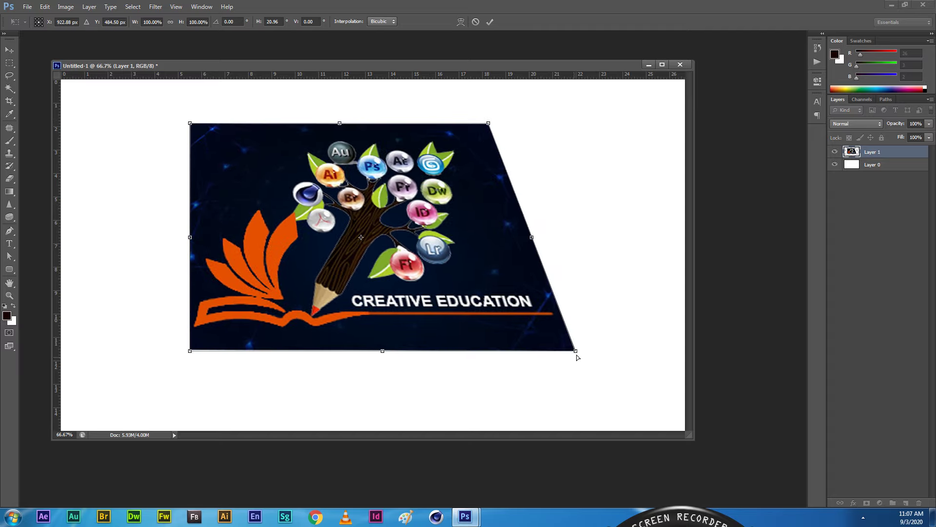
{"action": "left_click_drag", "start_coordinate": [454, 361], "coordinate": [517, 360]}
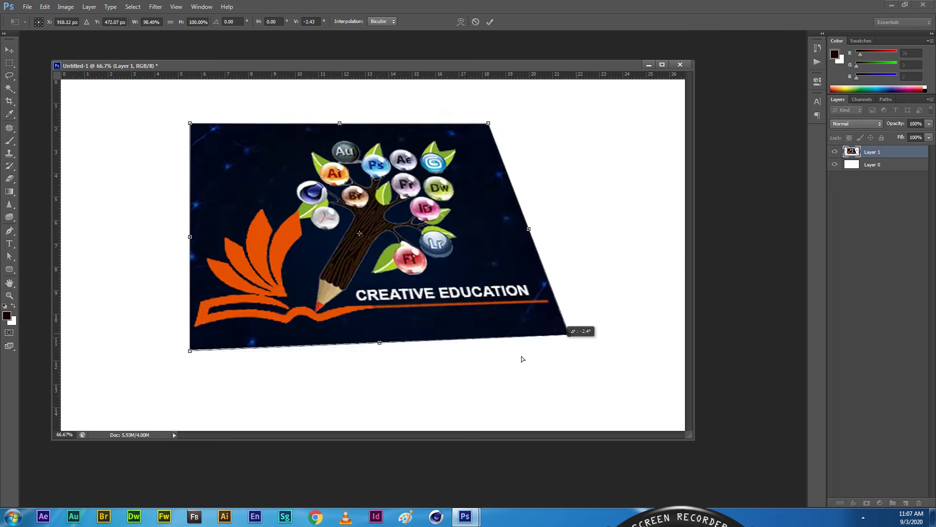
{"action": "right_click", "coordinate": [463, 264]}
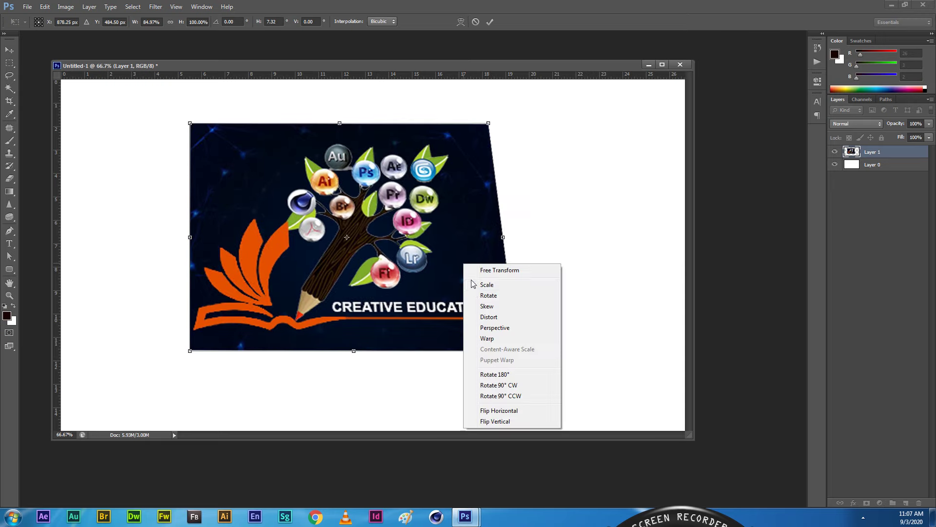
{"action": "left_click", "coordinate": [494, 318]}
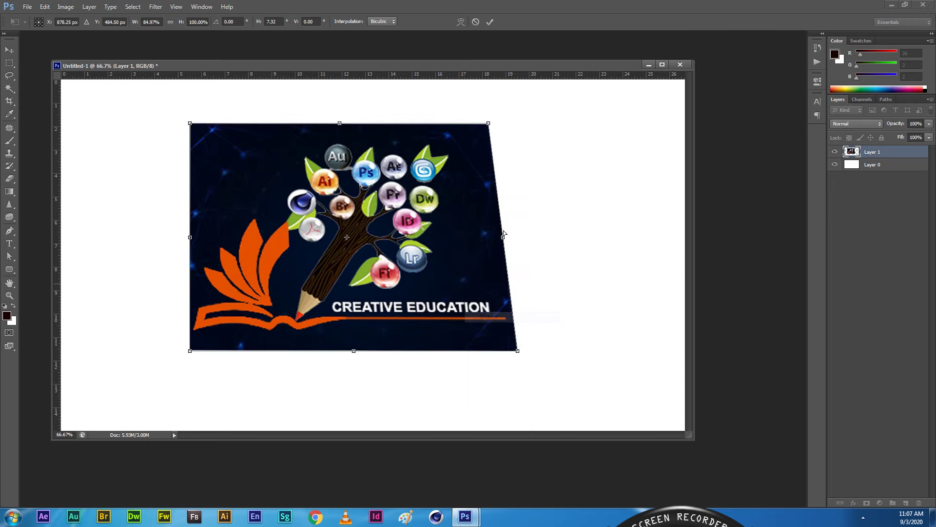
{"action": "mouse_move", "coordinate": [489, 125]}
{"action": "left_mouse_down"}
{"action": "mouse_move", "coordinate": [303, 242]}
{"action": "mouse_move", "coordinate": [457, 226]}
{"action": "mouse_move", "coordinate": [470, 132]}
{"action": "mouse_move", "coordinate": [480, 130]}
{"action": "left_mouse_up"}
Step: Use Perspective to spread the bottom corners so the logo tilts back
{"action": "right_click", "coordinate": [432, 172]}
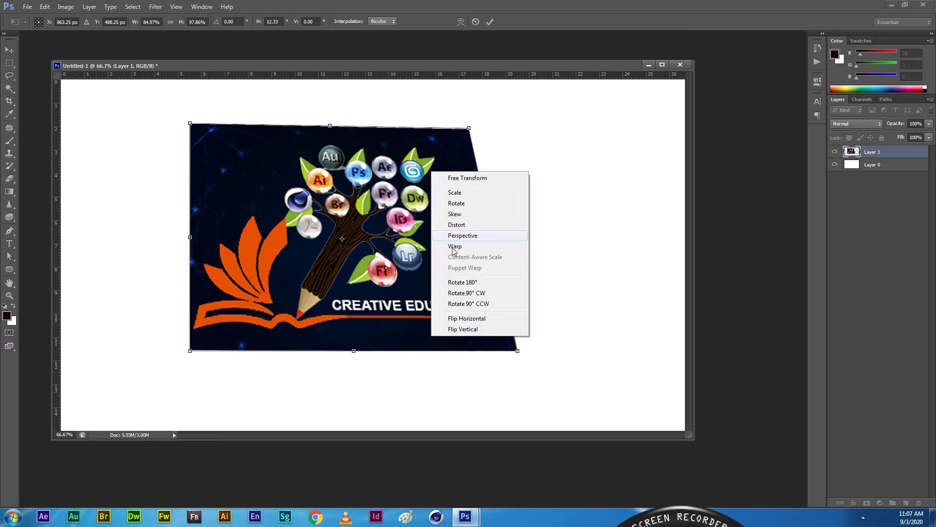
{"action": "left_click", "coordinate": [463, 235]}
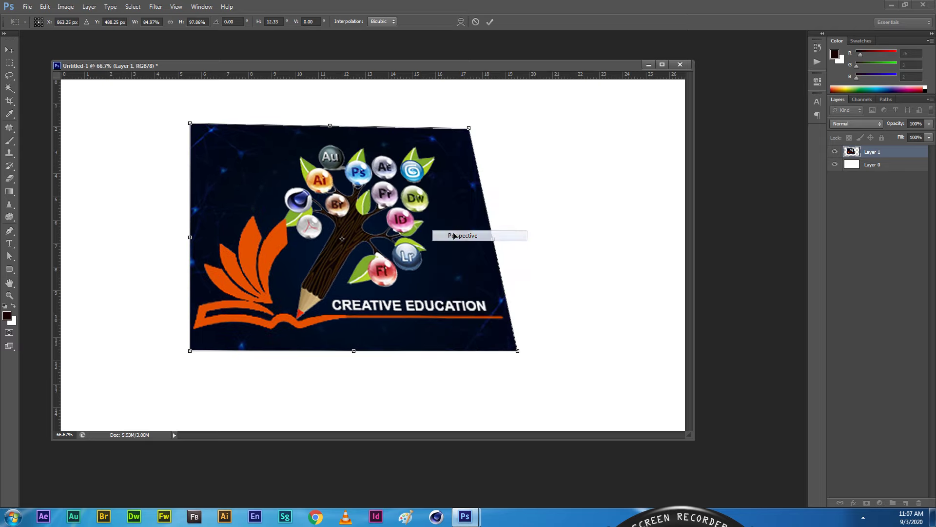
{"action": "mouse_move", "coordinate": [517, 350]}
{"action": "left_mouse_down"}
{"action": "mouse_move", "coordinate": [416, 369]}
{"action": "mouse_move", "coordinate": [561, 347]}
{"action": "mouse_move", "coordinate": [546, 349]}
{"action": "left_mouse_up"}
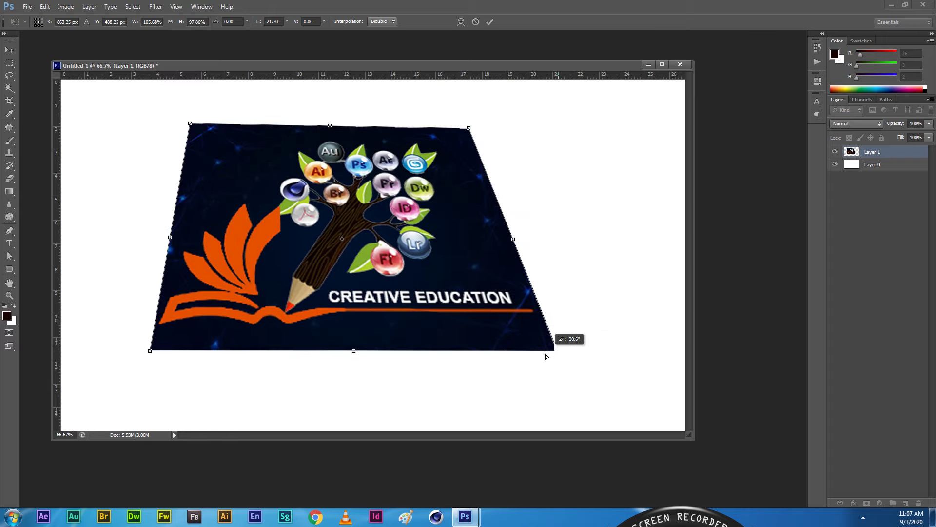
{"action": "right_click", "coordinate": [493, 298]}
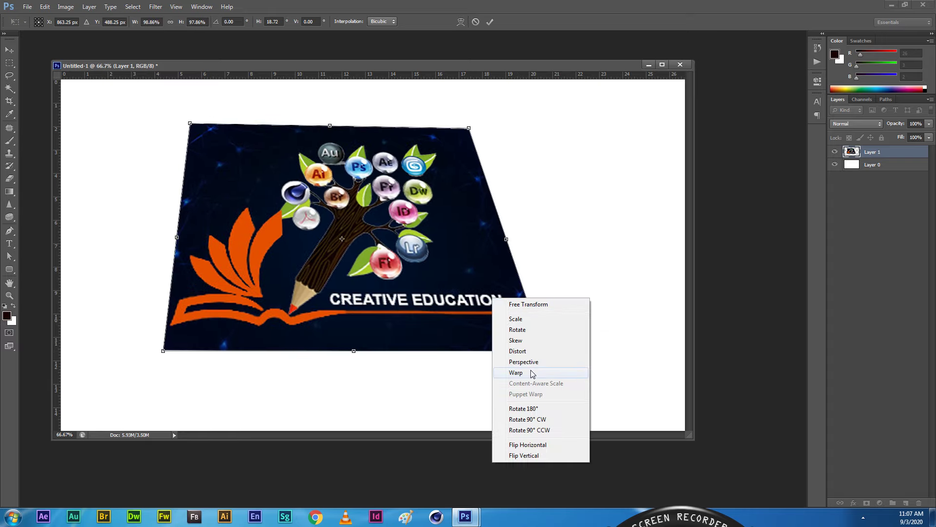
Step: Warp the logo so CREATIVE EDUCATION and the swoosh curve upward, commit, nudge right
{"action": "left_click", "coordinate": [532, 372]}
{"action": "mouse_move", "coordinate": [293, 250]}
{"action": "left_mouse_down"}
{"action": "mouse_move", "coordinate": [409, 239]}
{"action": "mouse_move", "coordinate": [421, 190]}
{"action": "left_mouse_up"}
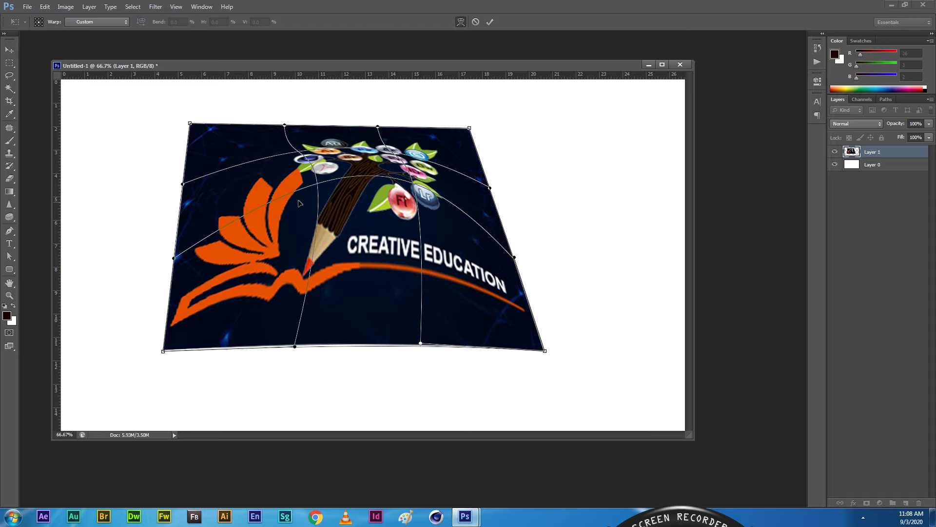
{"action": "left_click_drag", "start_coordinate": [313, 188], "coordinate": [312, 184]}
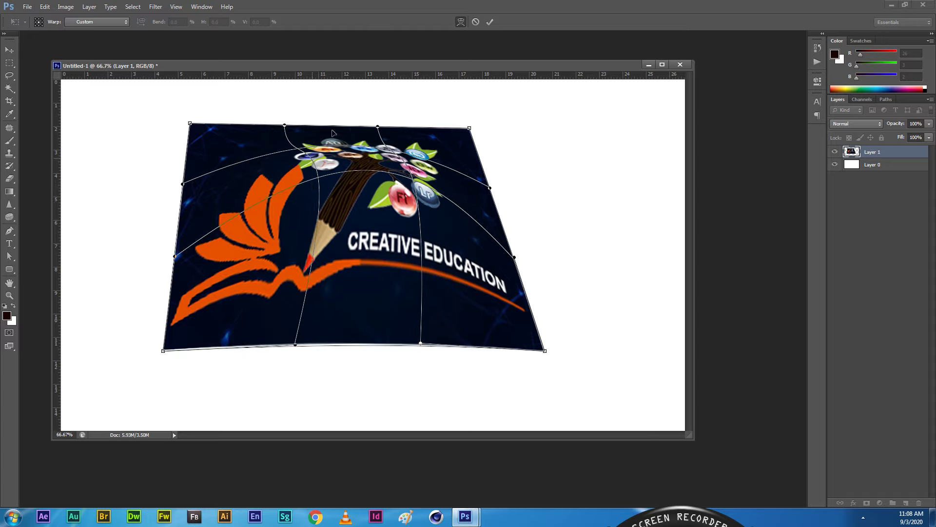
{"action": "left_click", "coordinate": [489, 21]}
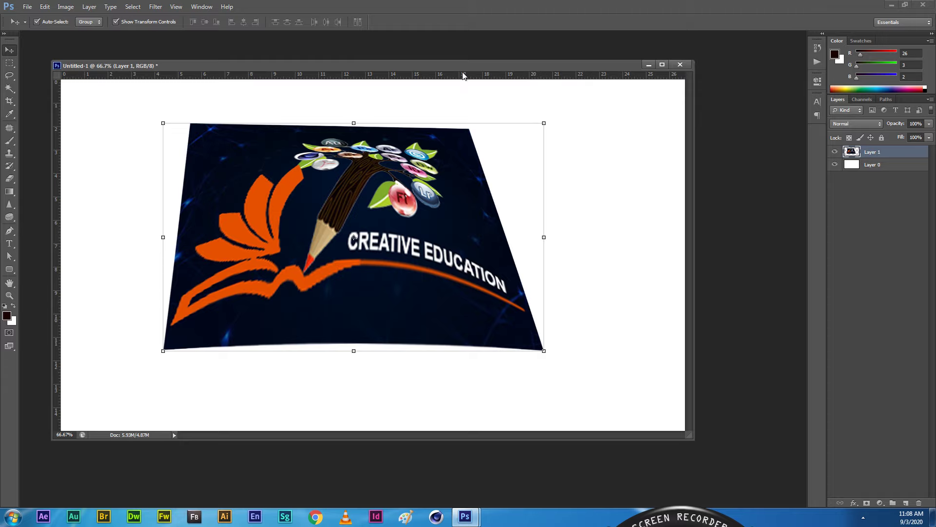
{"action": "left_click_drag", "start_coordinate": [421, 196], "coordinate": [437, 193]}
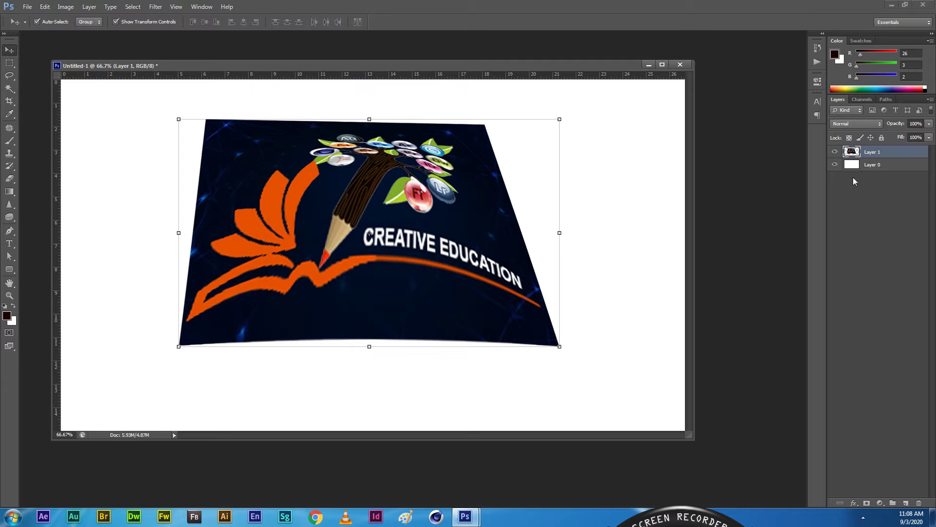
Step: Drag the warped logo about 150 px left, then adjust it, toggling its visibility to check placement
{"action": "left_click_drag", "start_coordinate": [507, 195], "coordinate": [434, 195]}
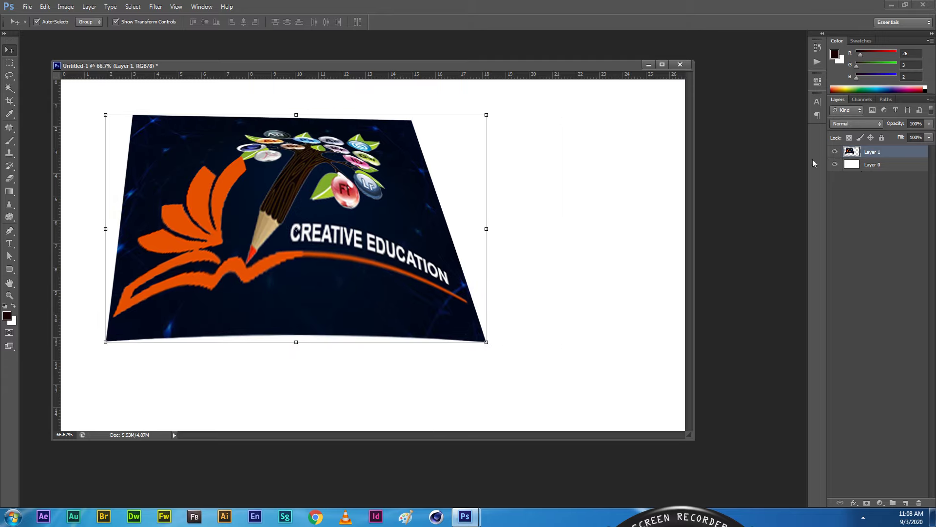
{"action": "left_click", "coordinate": [835, 152]}
{"action": "left_click", "coordinate": [835, 152]}
{"action": "left_click_drag", "start_coordinate": [388, 196], "coordinate": [418, 194]}
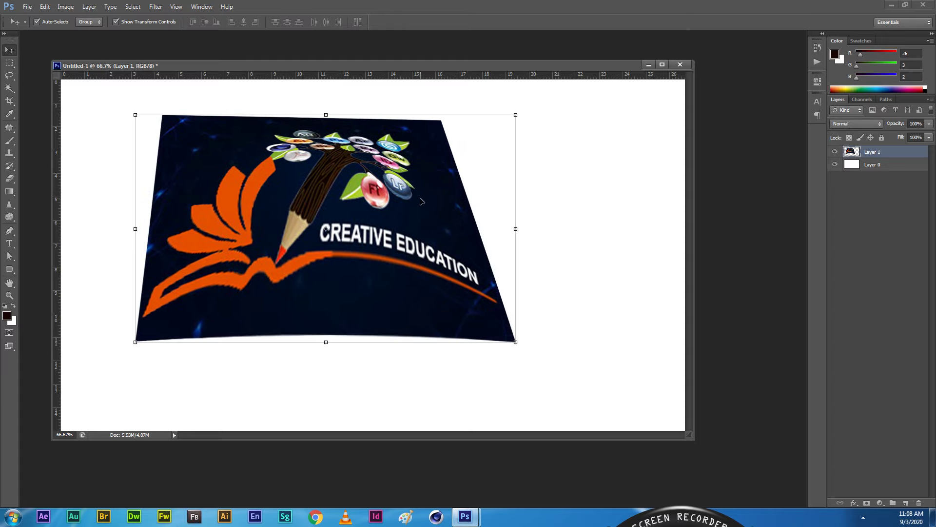
{"action": "left_click", "coordinate": [835, 152]}
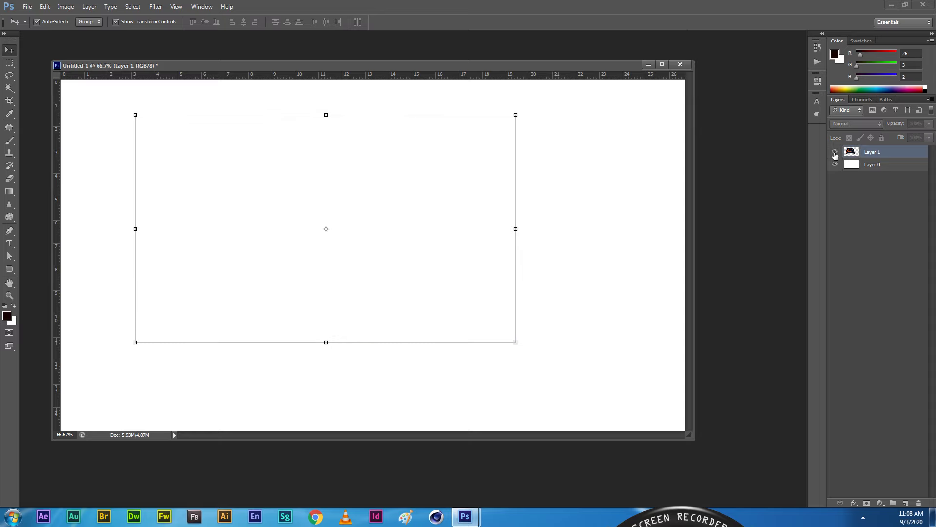
{"action": "left_click_drag", "start_coordinate": [414, 163], "coordinate": [449, 162]}
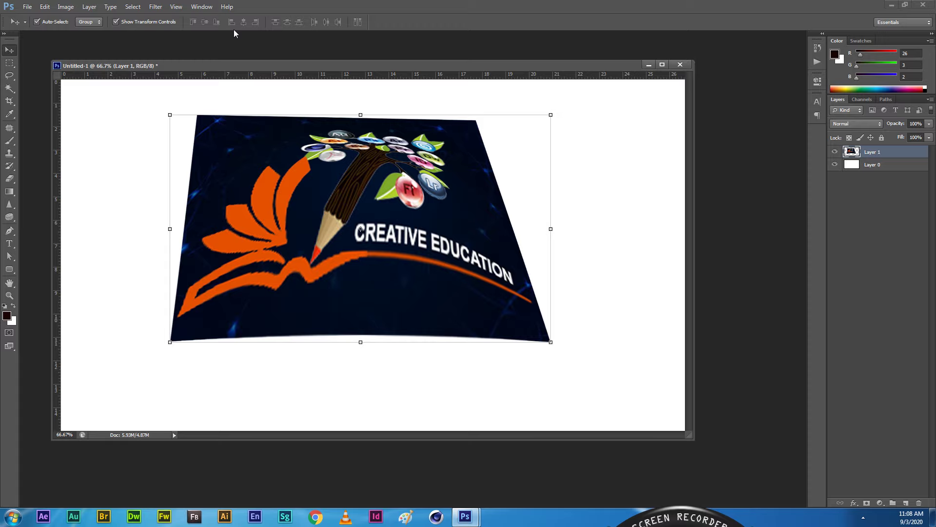
{"action": "mouse_move", "coordinate": [374, 214]}
{"action": "left_mouse_down"}
{"action": "mouse_move", "coordinate": [342, 214]}
{"action": "mouse_move", "coordinate": [373, 214]}
{"action": "left_mouse_up"}
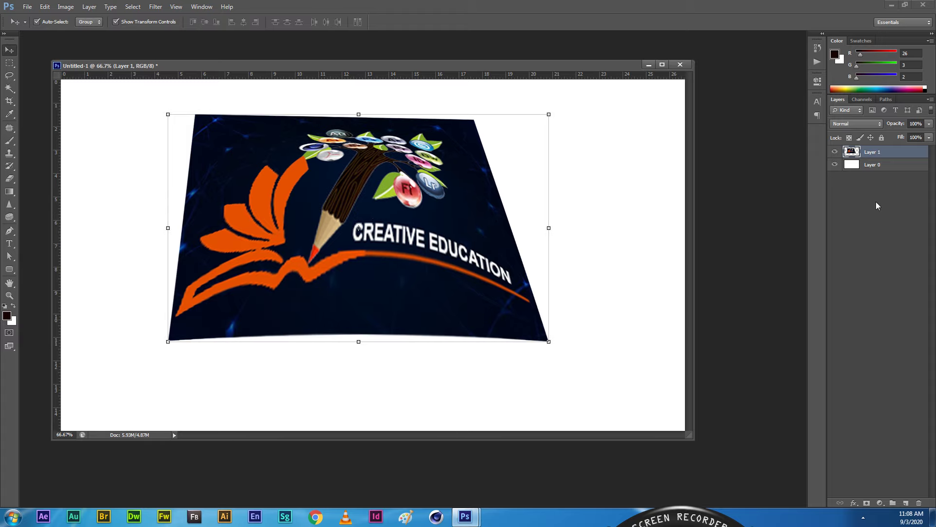
Step: Rename Layer 1 to 'image'
{"action": "double_click", "coordinate": [872, 154]}
{"action": "key", "text": "BackSpace"}
{"action": "type", "text": "image"}
{"action": "key", "text": "Return"}
Step: Delete the image layer, then undo to restore it
{"action": "left_click", "coordinate": [917, 503]}
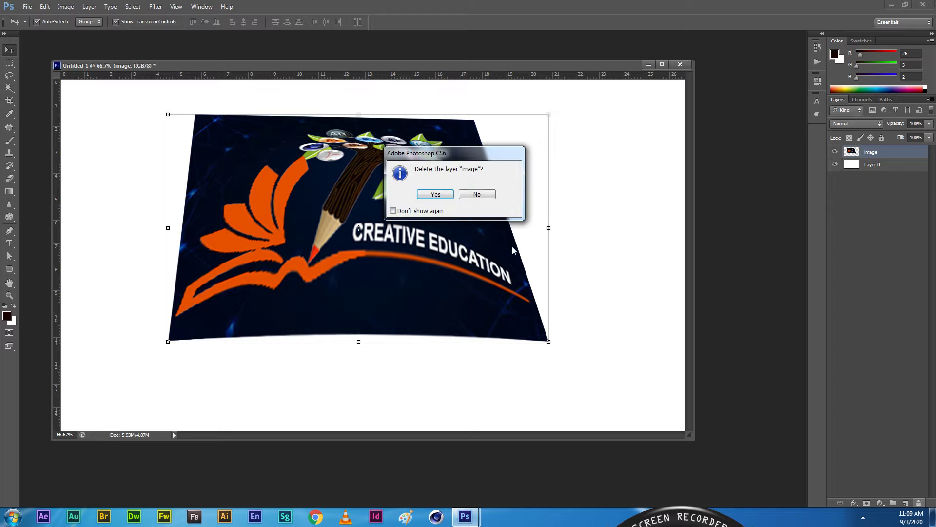
{"action": "left_click", "coordinate": [436, 194]}
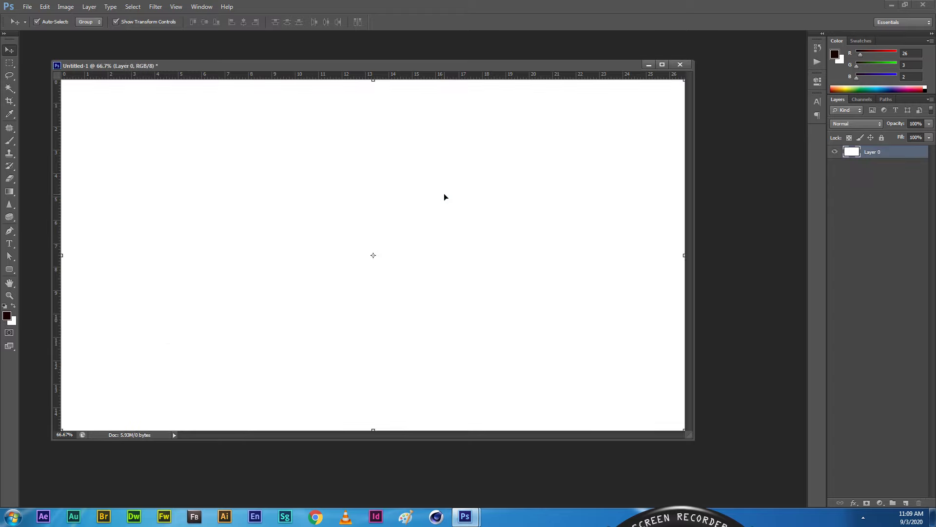
{"action": "key", "text": "ctrl+z"}
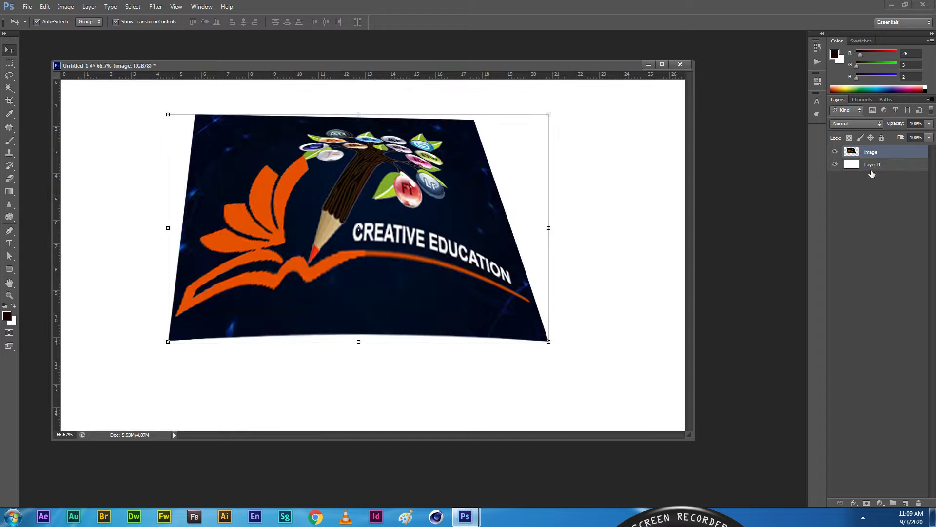
{"action": "key", "text": "ctrl+z"}
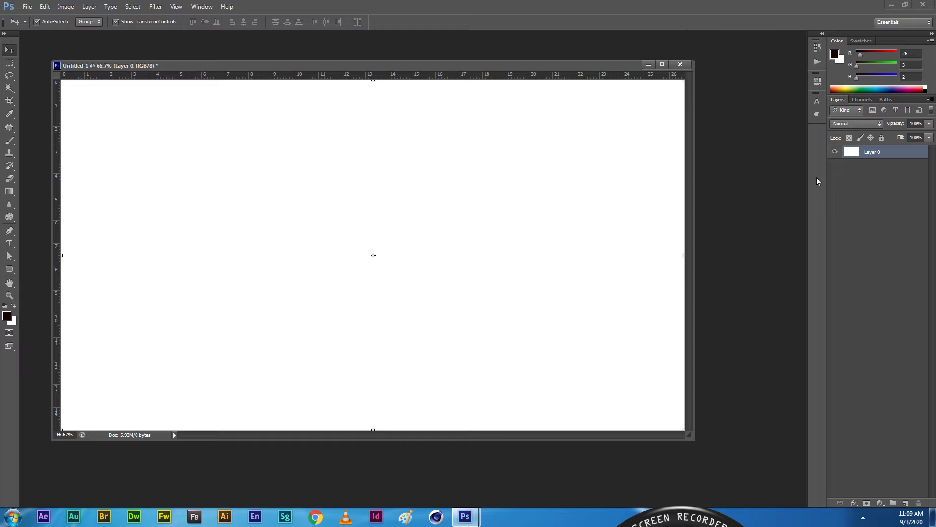
{"action": "key", "text": "ctrl+z"}
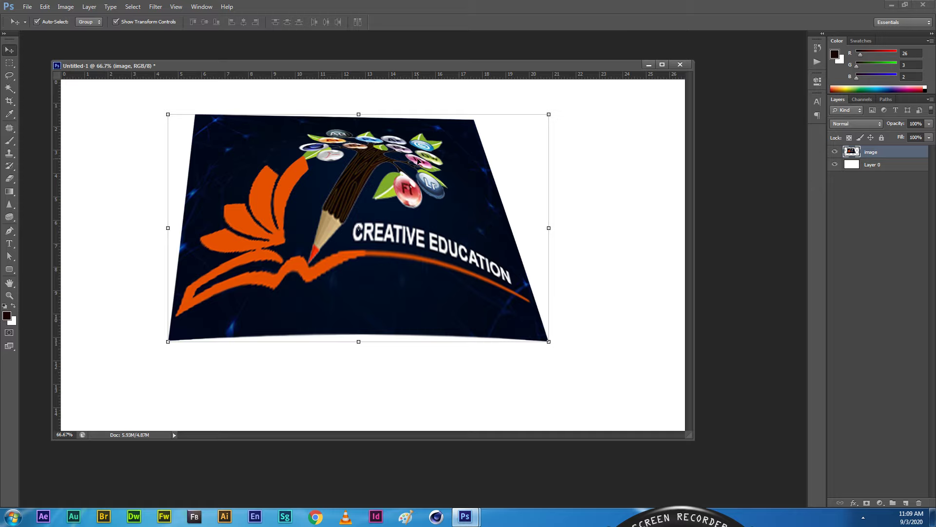
Step: Duplicate the image layer as 'image copy' and reselect the original image layer
{"action": "key", "text": "ctrl+j"}
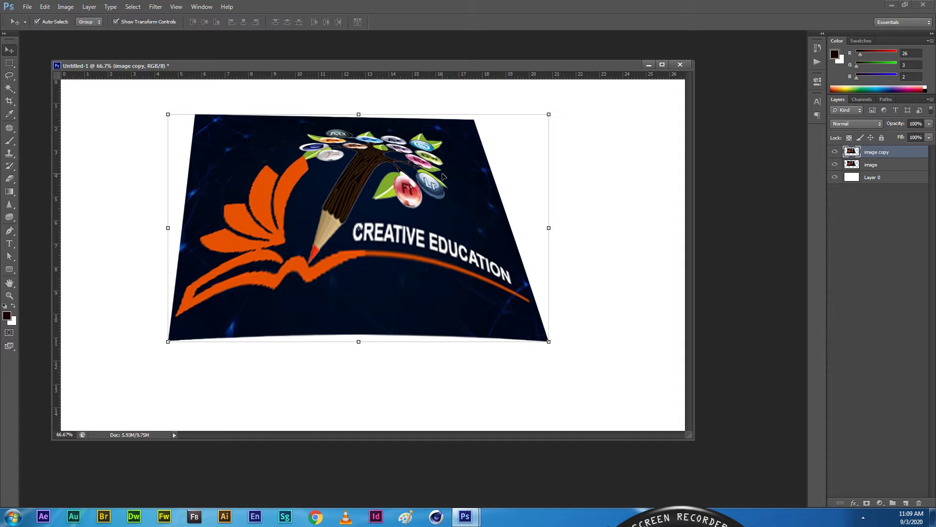
{"action": "key", "text": "ctrl+z"}
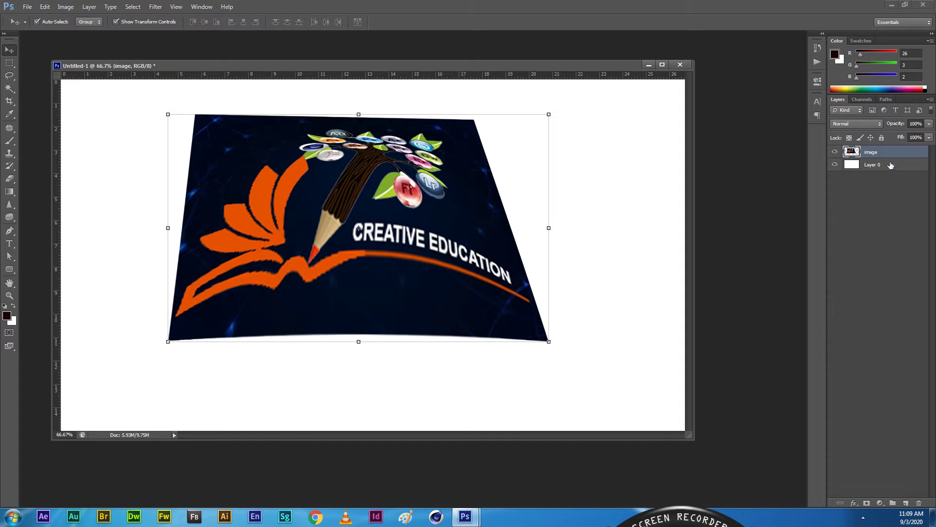
{"action": "left_click_drag", "start_coordinate": [888, 154], "coordinate": [907, 505]}
{"action": "left_click_drag", "start_coordinate": [906, 503], "coordinate": [908, 504]}
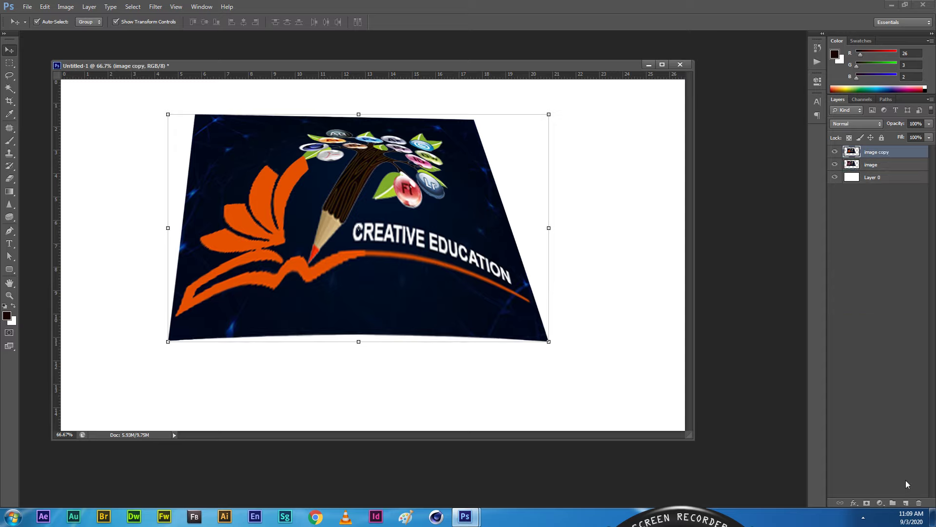
{"action": "key", "text": "Delete"}
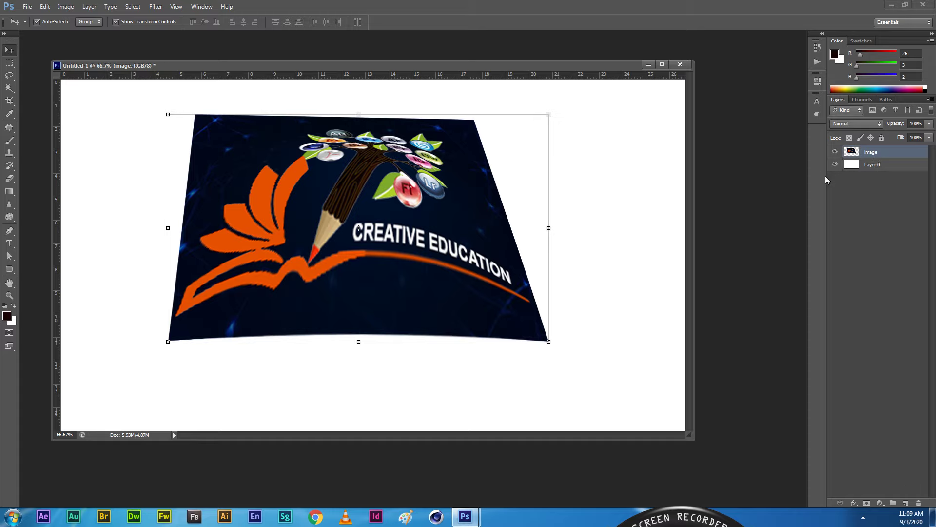
{"action": "key", "text": "ctrl+j"}
{"action": "left_click", "coordinate": [896, 167]}
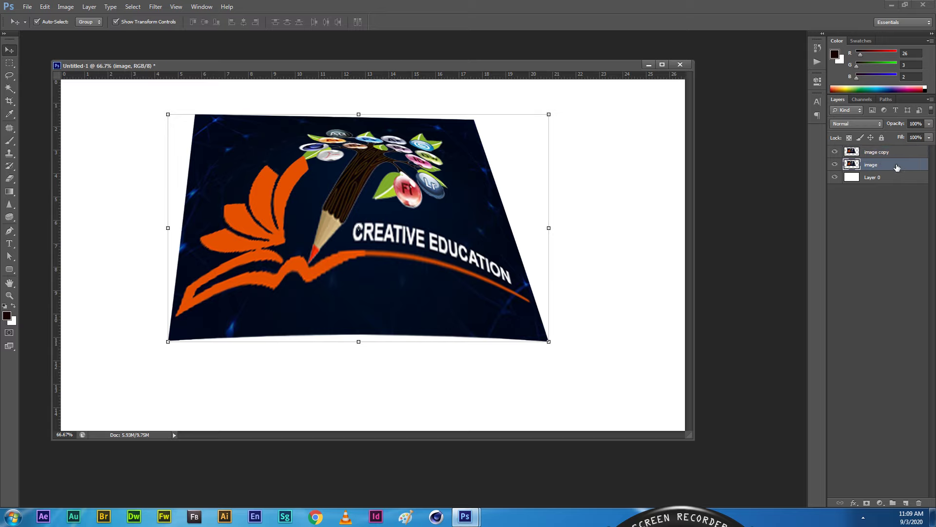
Step: Scale the image layer up from its centre and shift it down-right
{"action": "key", "text": "ctrl+minus"}
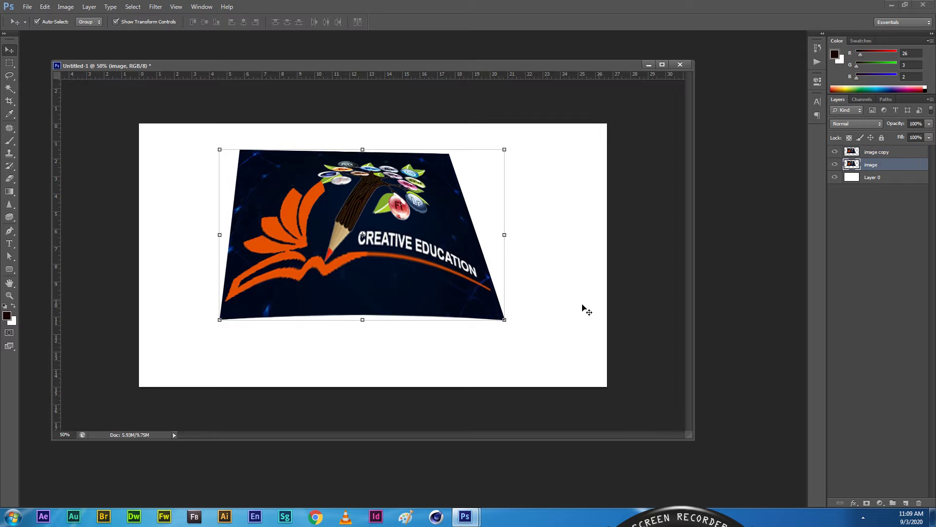
{"action": "left_click_drag", "start_coordinate": [504, 319], "coordinate": [630, 373]}
{"action": "left_click_drag", "start_coordinate": [550, 283], "coordinate": [560, 299]}
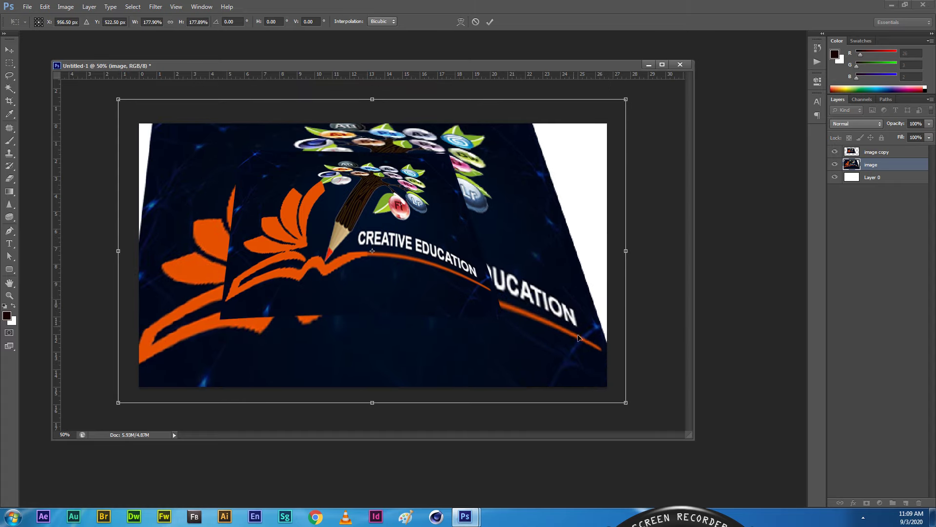
{"action": "key", "text": "Return"}
Step: Resize the lower logo copy and stretch it wider to reach the canvas edges
{"action": "mouse_move", "coordinate": [626, 403]}
{"action": "left_mouse_down"}
{"action": "mouse_move", "coordinate": [532, 344]}
{"action": "mouse_move", "coordinate": [497, 350]}
{"action": "mouse_move", "coordinate": [510, 341]}
{"action": "left_mouse_up"}
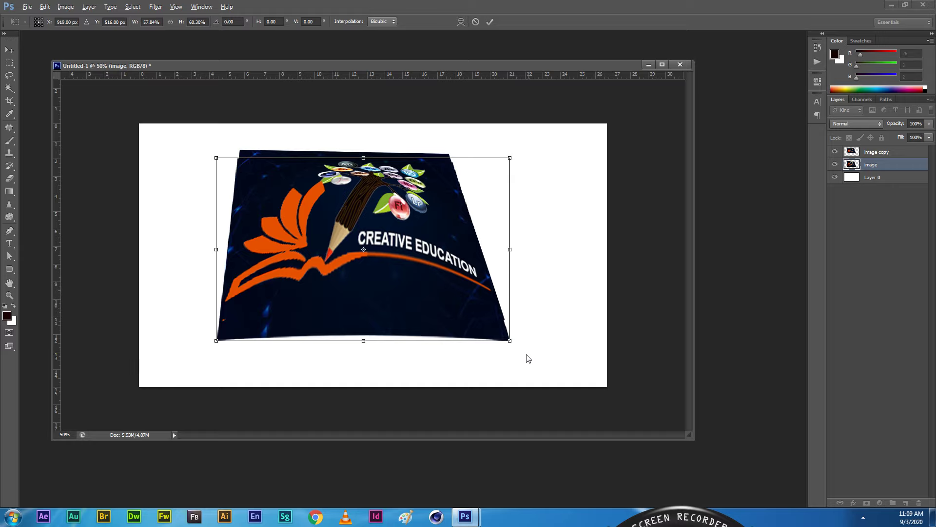
{"action": "left_click_drag", "start_coordinate": [511, 342], "coordinate": [607, 393]}
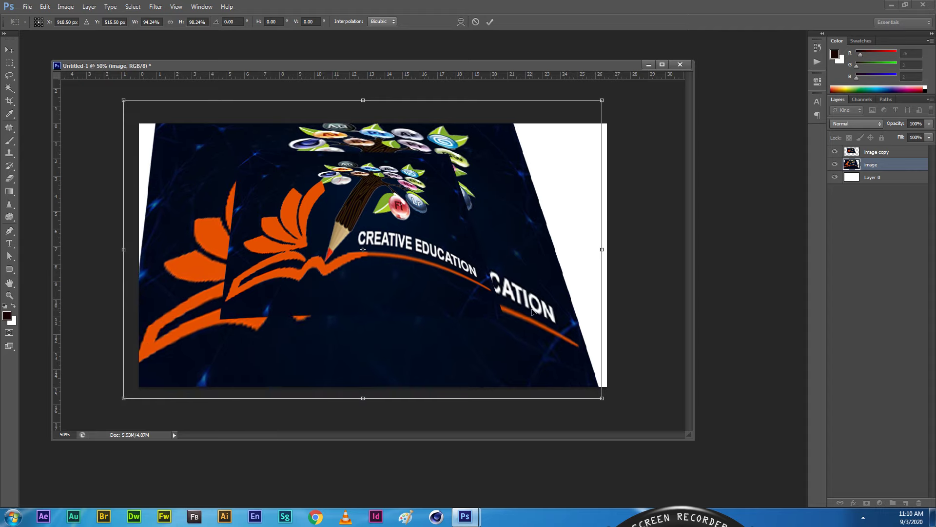
{"action": "left_click_drag", "start_coordinate": [553, 281], "coordinate": [557, 282]}
{"action": "left_click_drag", "start_coordinate": [609, 249], "coordinate": [684, 250]}
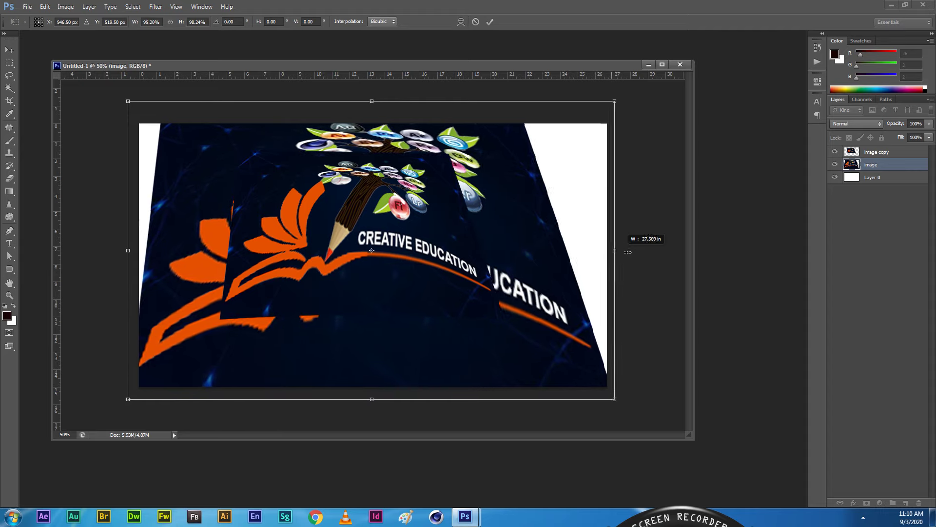
{"action": "left_click_drag", "start_coordinate": [133, 255], "coordinate": [123, 256]}
{"action": "key", "text": "Return"}
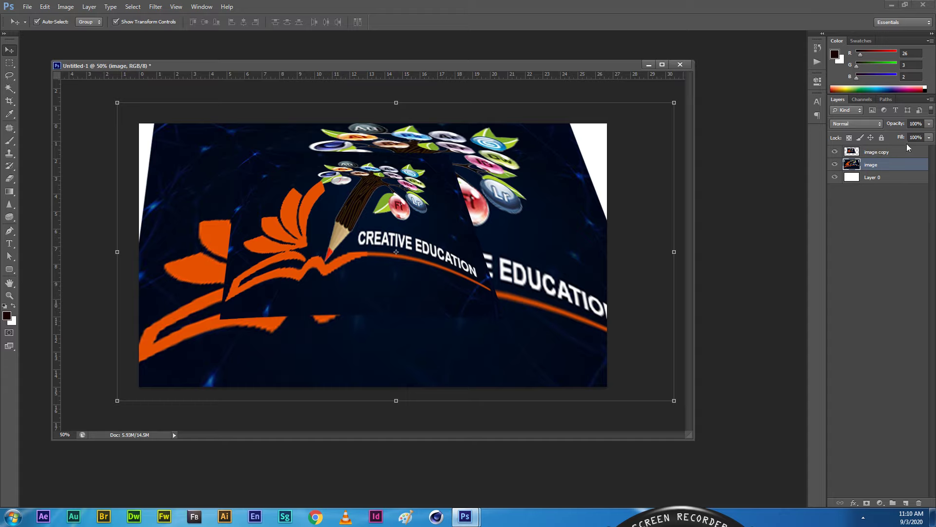
Step: Try backdrop opacity values of 45% and 18% with the Opacity slider
{"action": "left_click", "coordinate": [929, 124]}
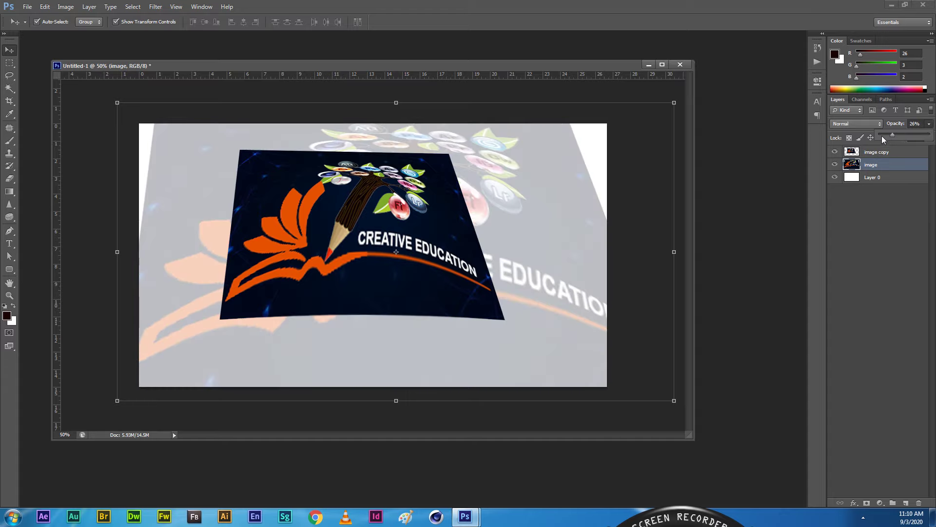
{"action": "left_click_drag", "start_coordinate": [880, 136], "coordinate": [902, 135]}
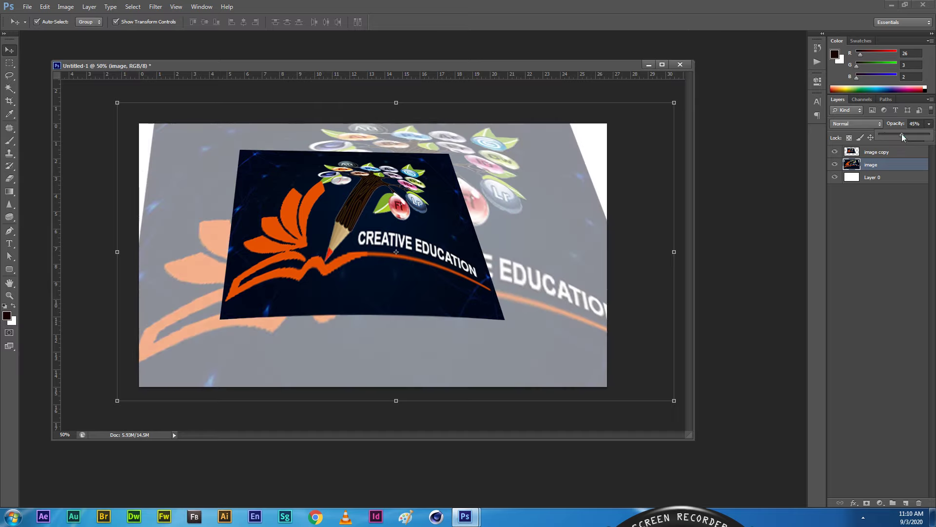
{"action": "left_click_drag", "start_coordinate": [892, 135], "coordinate": [888, 134]}
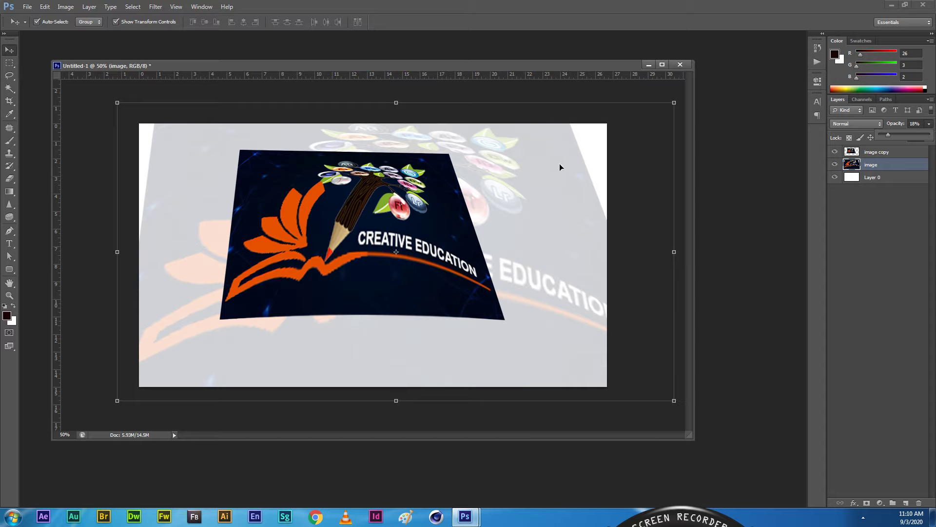
{"action": "left_click", "coordinate": [563, 186]}
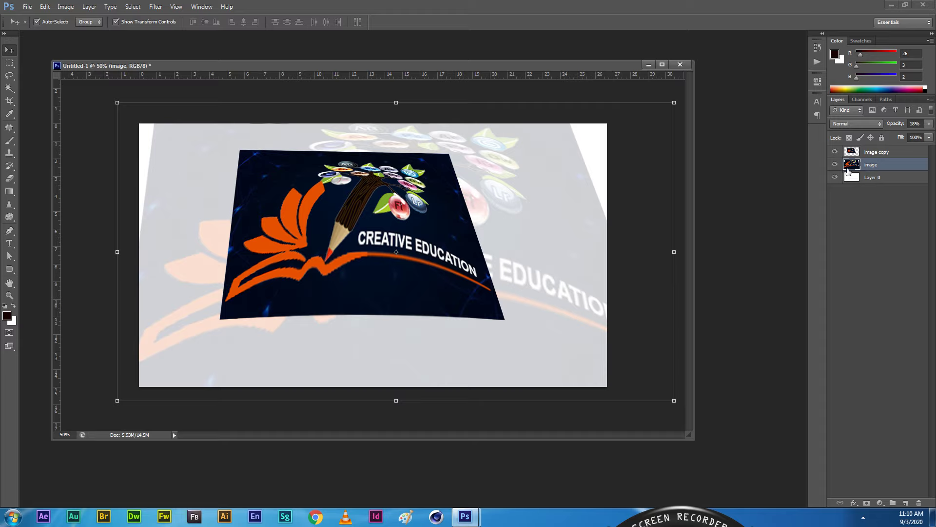
Step: Step the image layer's opacity down by number keys, finally settling at 30%
{"action": "key", "text": "0"}
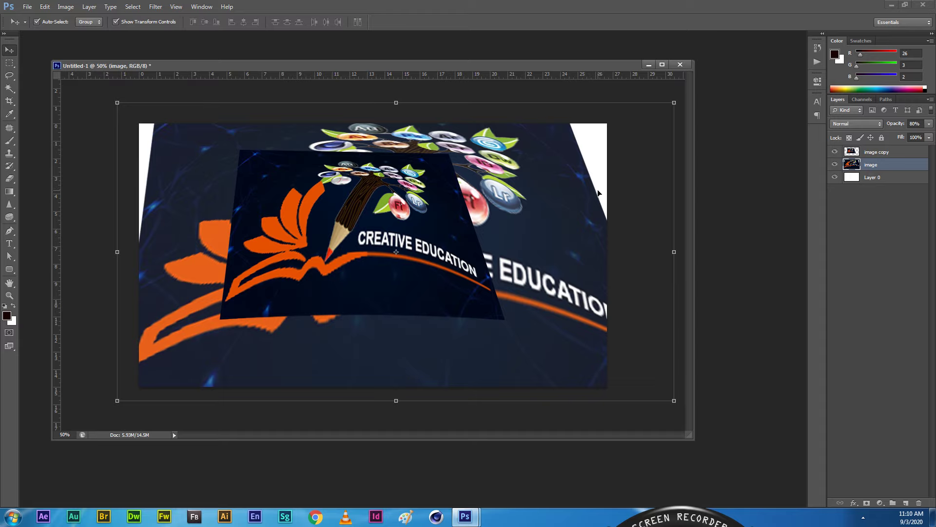
{"action": "key", "text": "8"}
{"action": "key", "text": "7"}
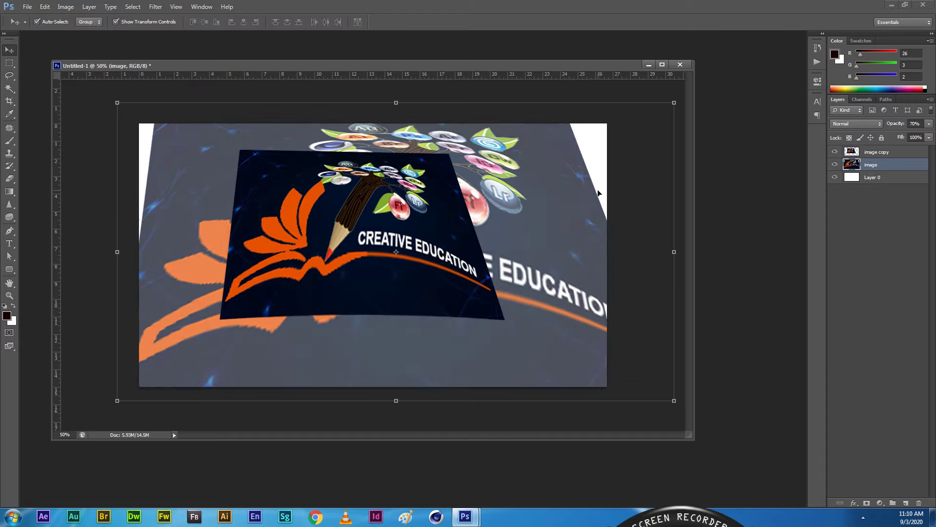
{"action": "key", "text": "6"}
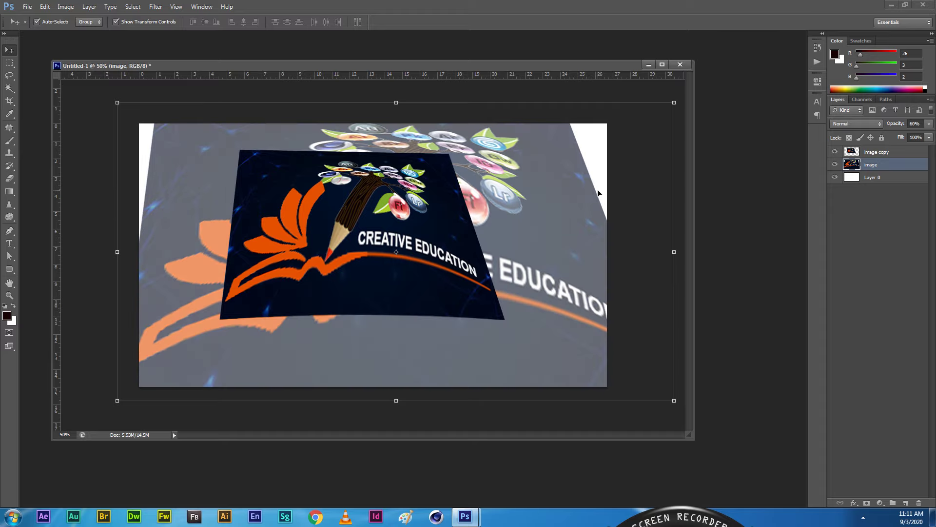
{"action": "key", "text": "5"}
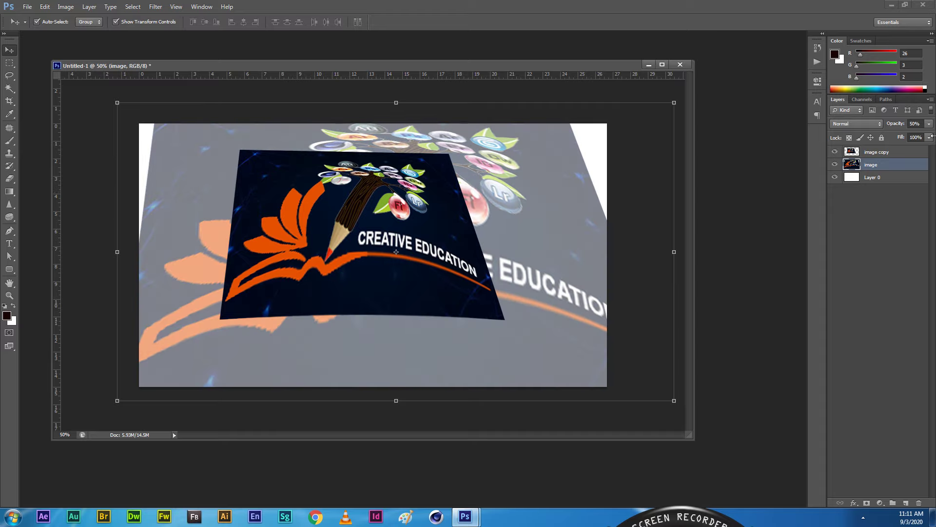
{"action": "key", "text": "4"}
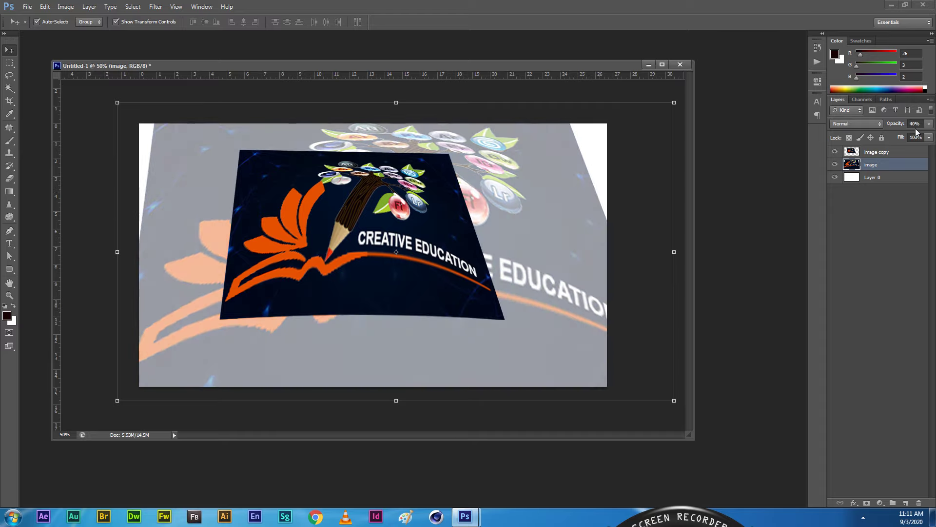
{"action": "key", "text": "3"}
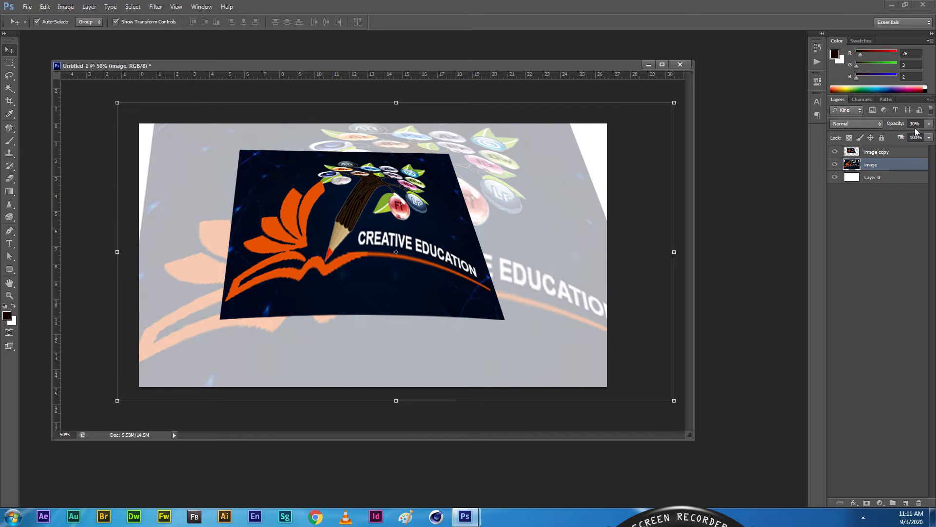
{"action": "key", "text": "2"}
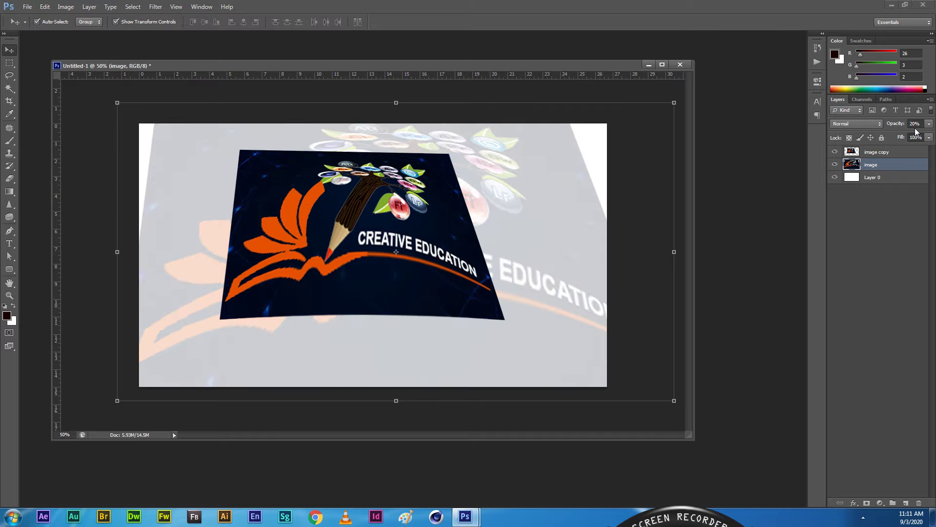
{"action": "key", "text": "1"}
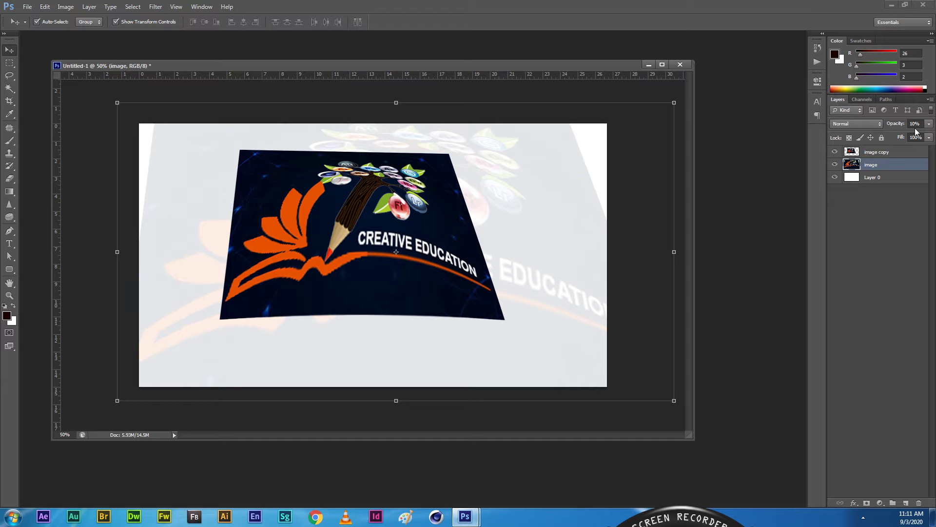
{"action": "key", "text": "0"}
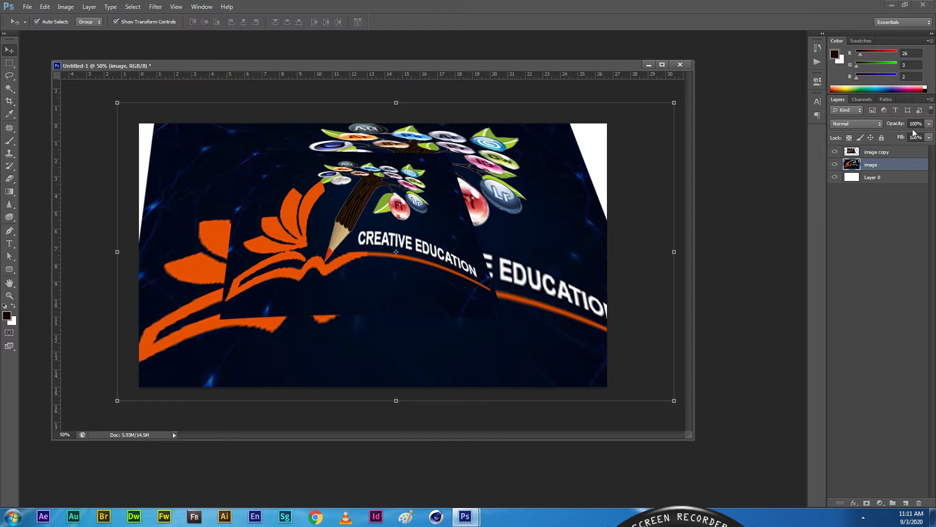
{"action": "key", "text": "3"}
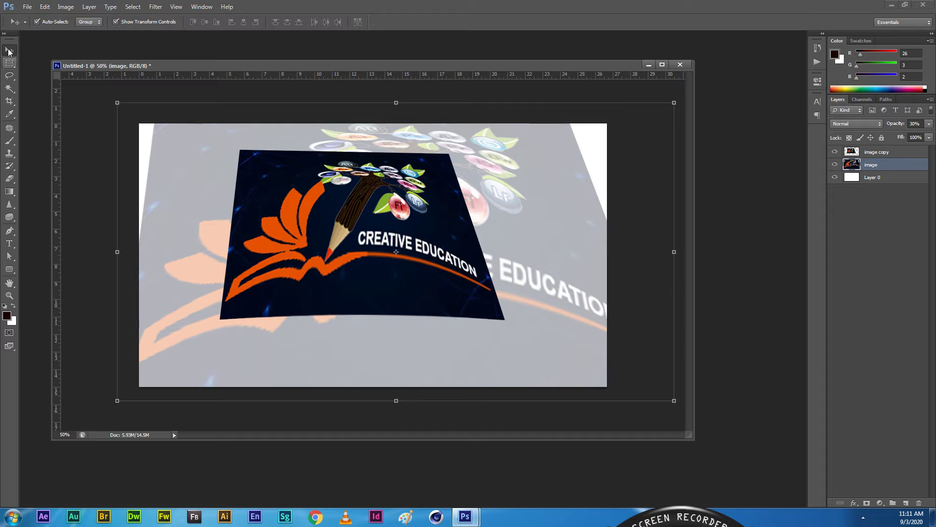
Step: Nudge the front logo right, with Auto-Select turned off and back on
{"action": "left_click_drag", "start_coordinate": [318, 229], "coordinate": [339, 224]}
{"action": "left_click", "coordinate": [60, 23]}
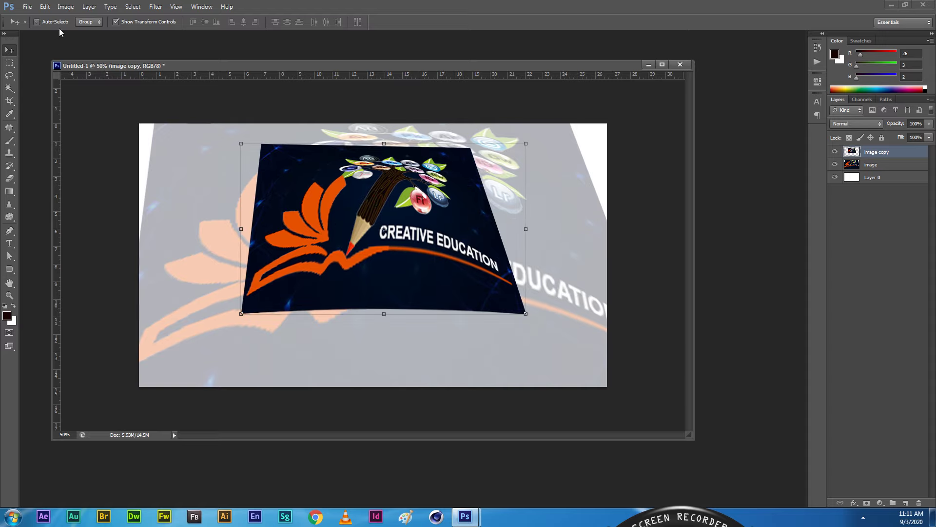
{"action": "left_click_drag", "start_coordinate": [320, 187], "coordinate": [353, 188]}
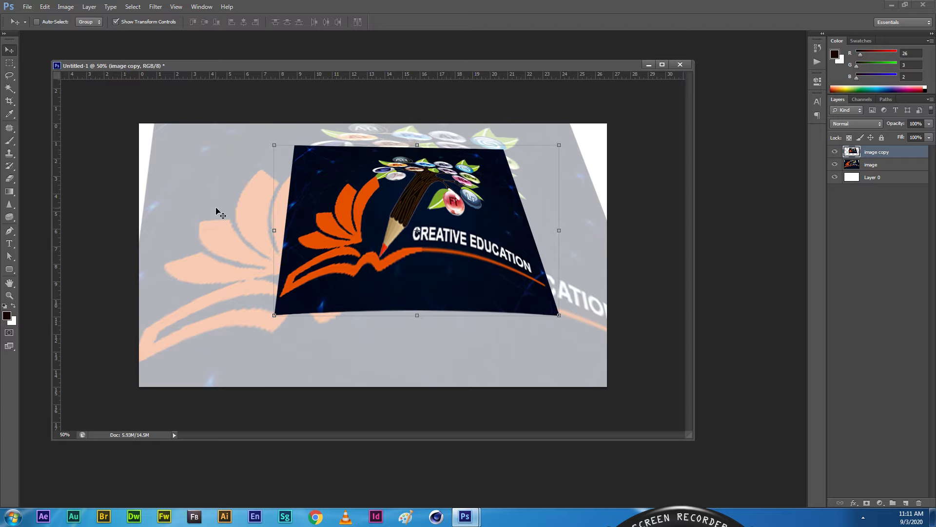
{"action": "left_click", "coordinate": [55, 23]}
Step: Select the image copy logo, hide transform controls, and move it left and slightly down
{"action": "left_click", "coordinate": [180, 173]}
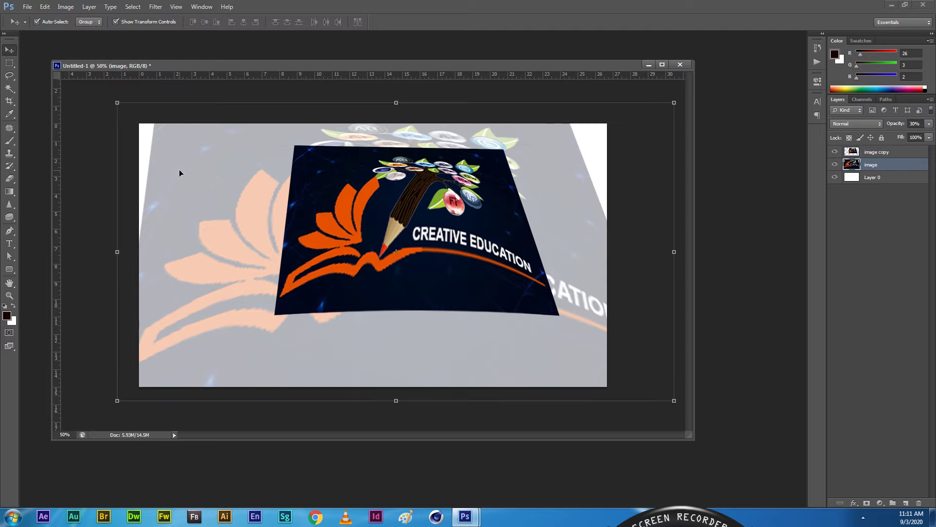
{"action": "left_click", "coordinate": [376, 200]}
{"action": "left_click", "coordinate": [224, 172]}
{"action": "left_click", "coordinate": [374, 194]}
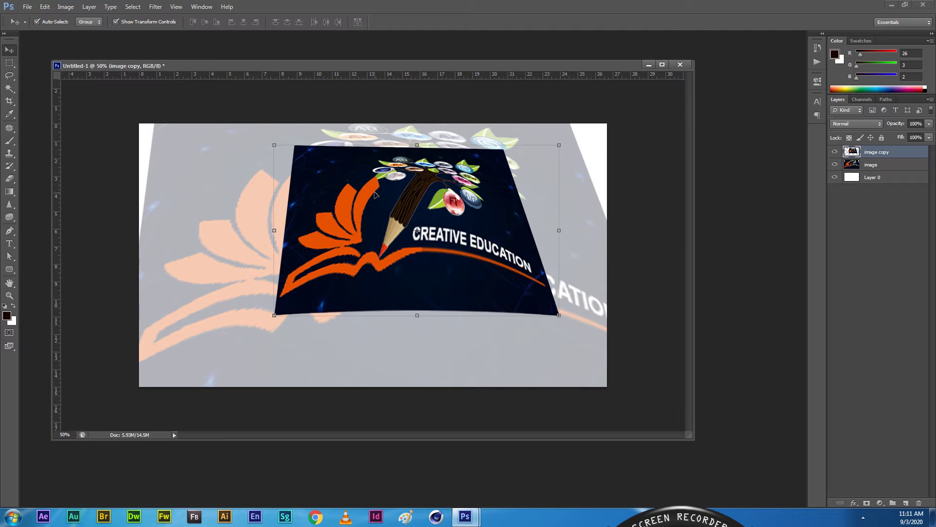
{"action": "left_click", "coordinate": [127, 22]}
{"action": "left_click_drag", "start_coordinate": [429, 199], "coordinate": [403, 200]}
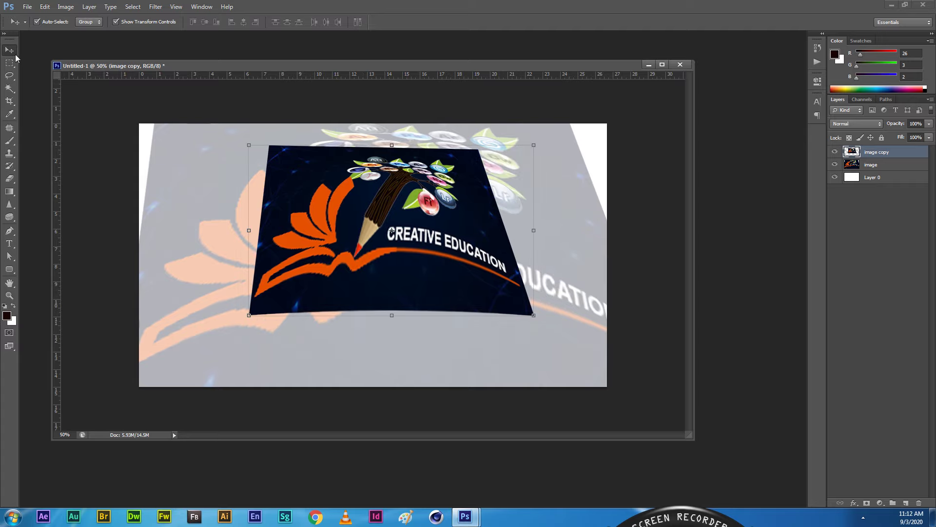
{"action": "left_click_drag", "start_coordinate": [344, 211], "coordinate": [346, 220]}
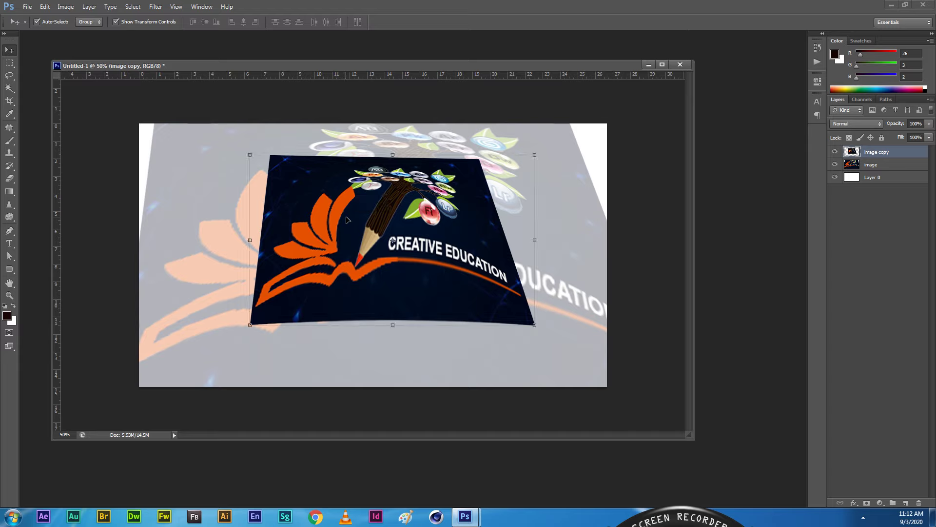